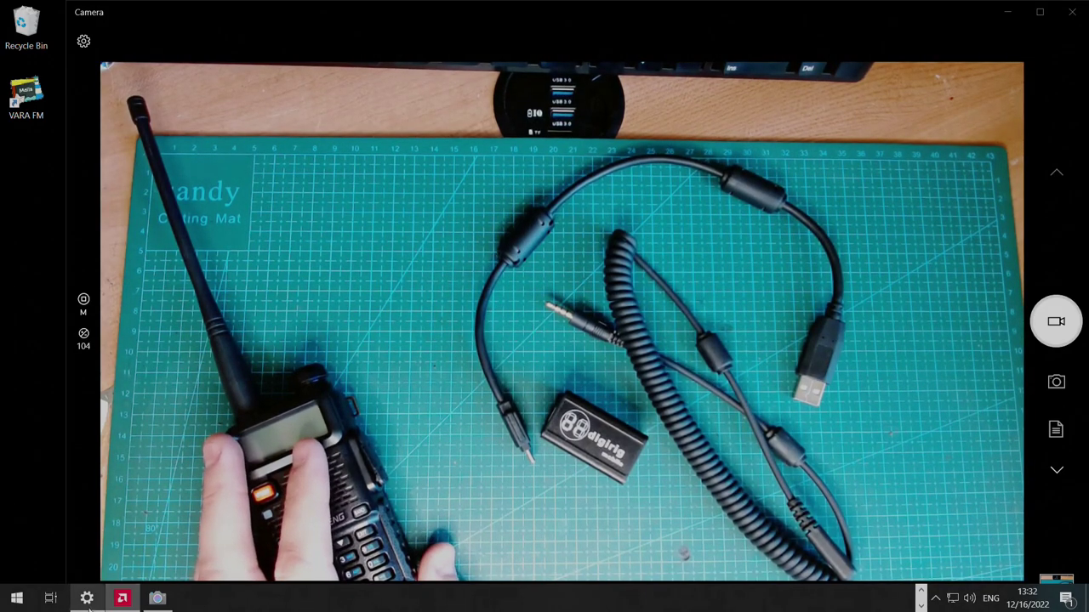
Step: Open Device Manager and expand the Ports (COM & LPT) and Sound, video and game controllers categories
{"action": "right_click", "coordinate": [12, 600]}
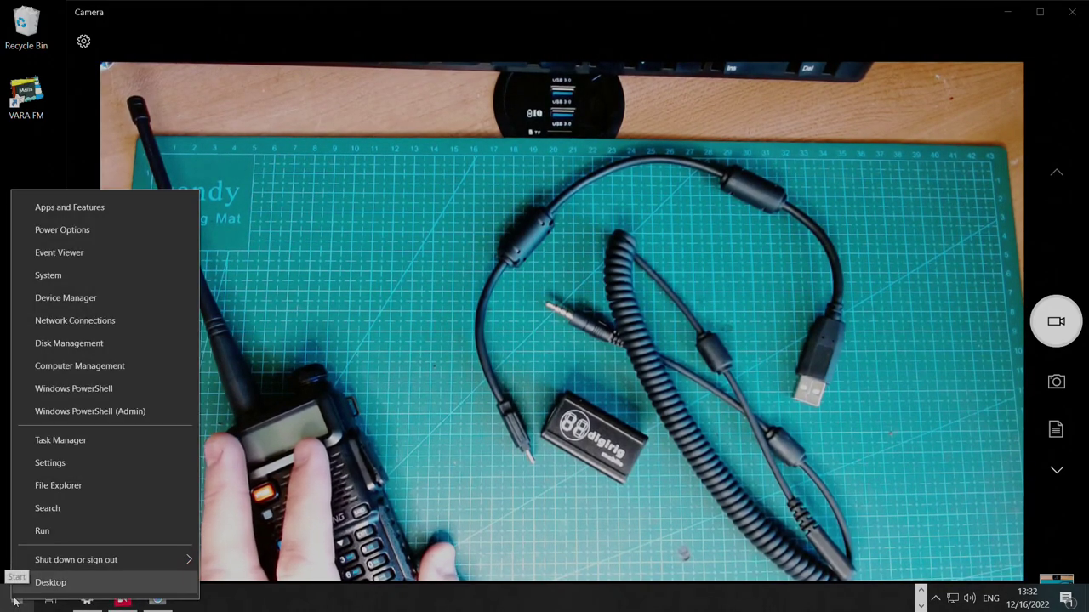
{"action": "left_click", "coordinate": [88, 299]}
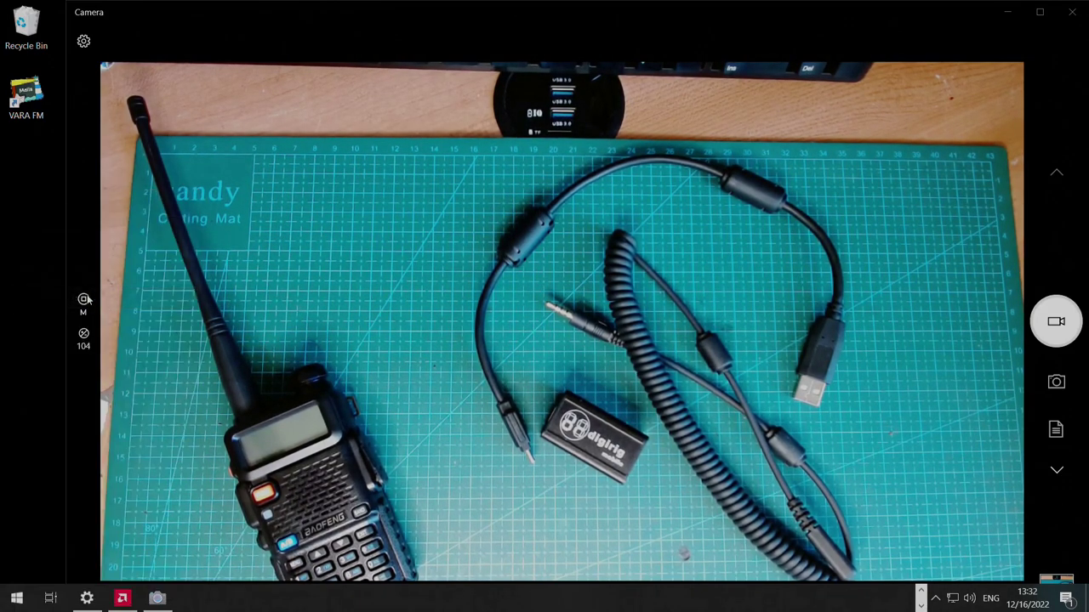
{"action": "left_click", "coordinate": [653, 335]}
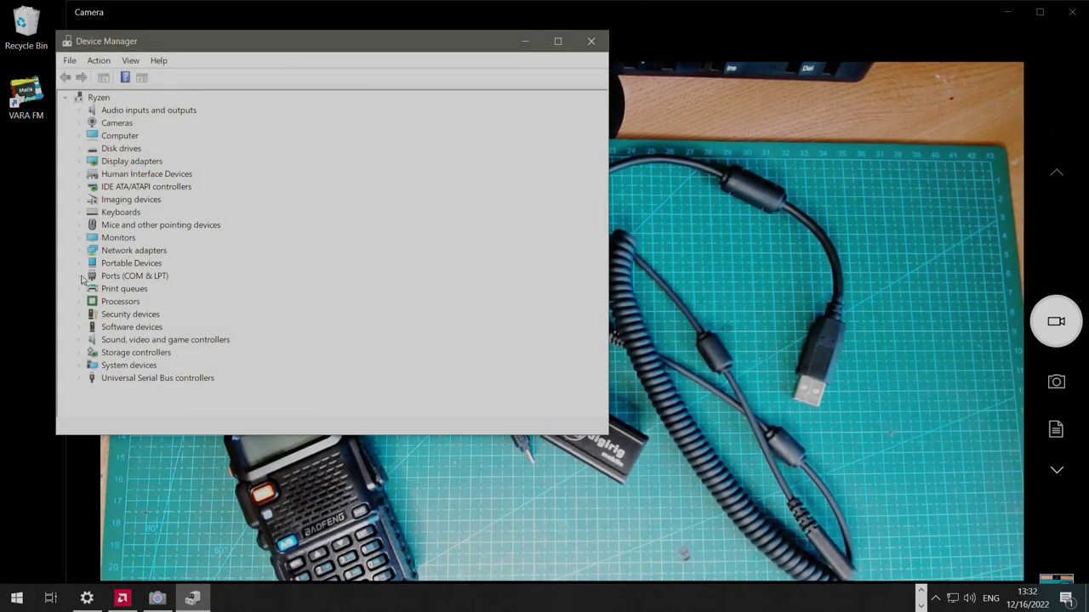
{"action": "left_click", "coordinate": [81, 276]}
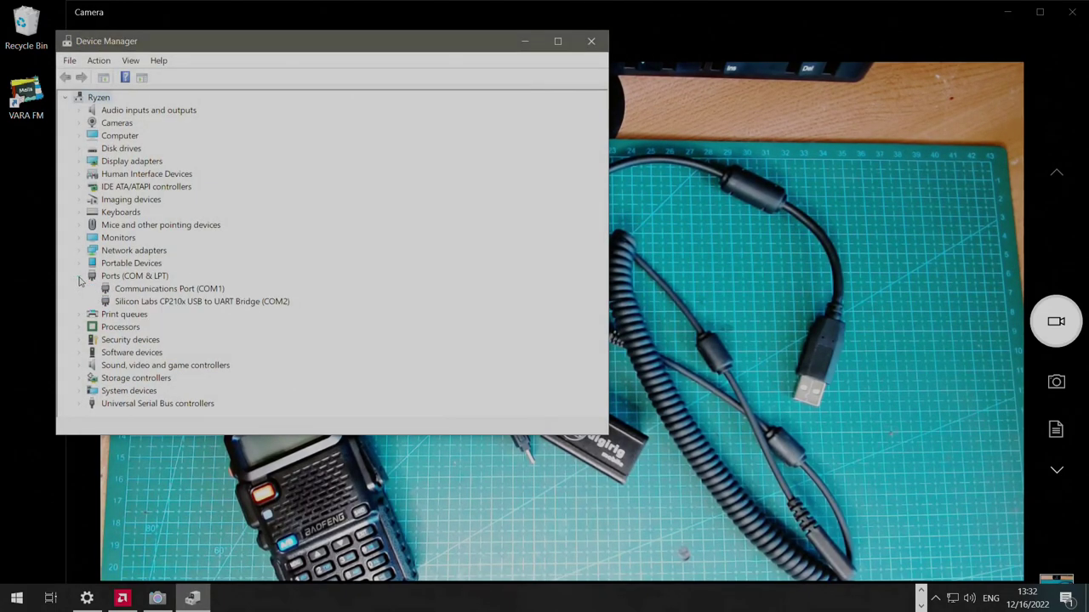
{"action": "left_click", "coordinate": [79, 368]}
{"action": "scroll", "coordinate": [219, 309], "scroll_direction": "down", "scroll_amount": 2}
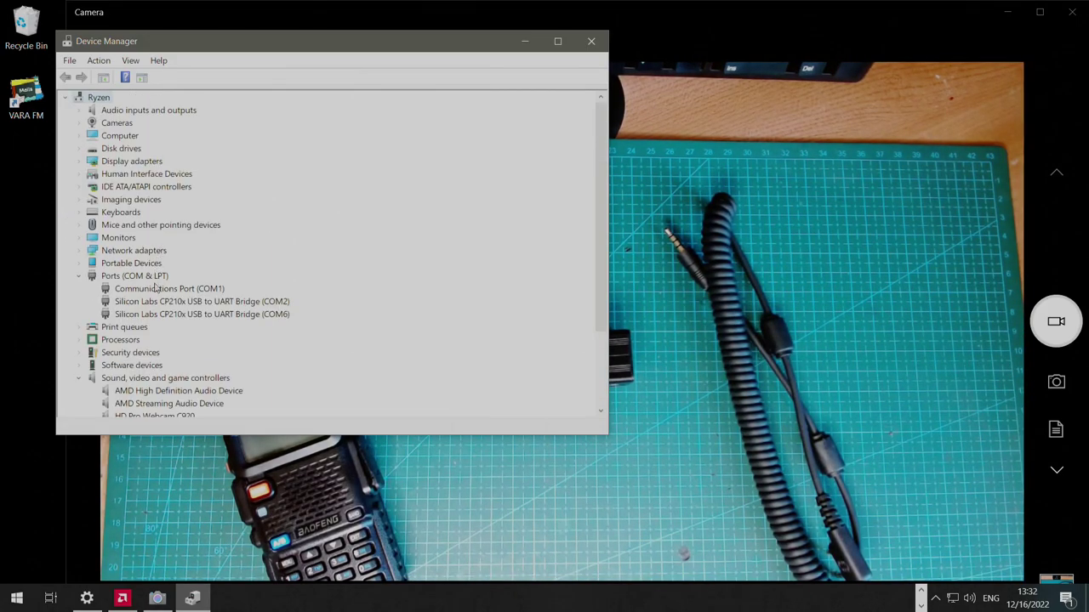
Step: Examine the Silicon Labs CP210x USB to UART Bridge (COM6) port and the USB PnP Sound Device entries
{"action": "left_click", "coordinate": [185, 316]}
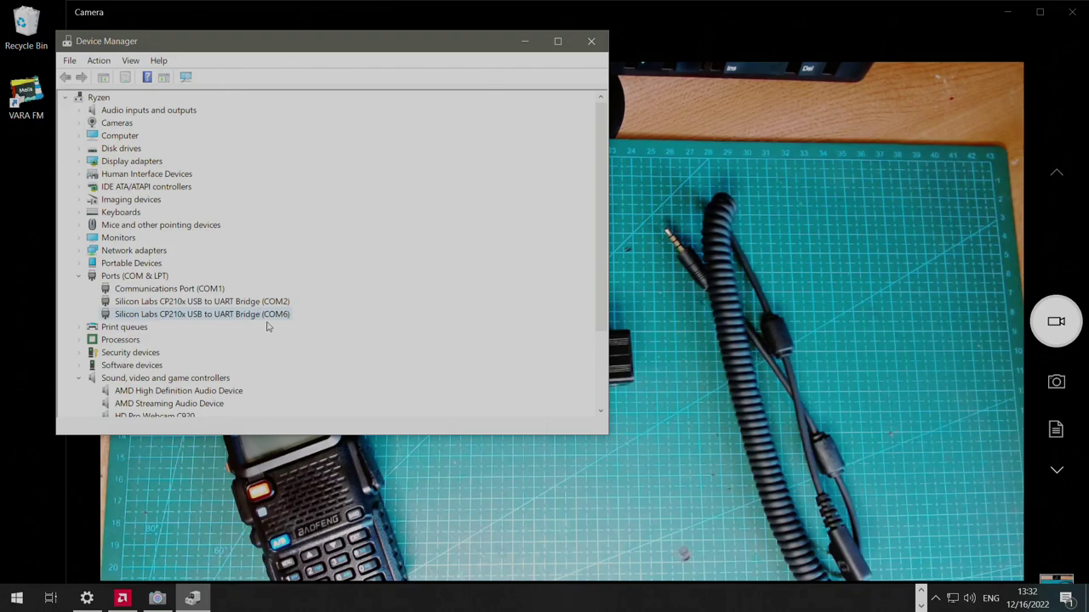
{"action": "scroll", "coordinate": [270, 319], "scroll_direction": "down", "scroll_amount": 3}
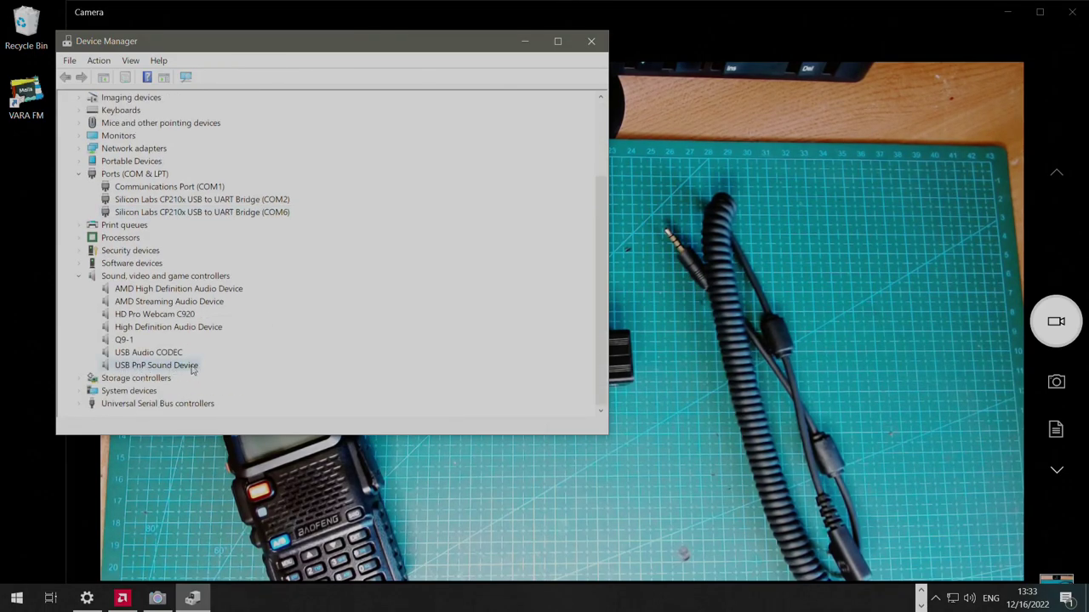
{"action": "scroll", "coordinate": [238, 255], "scroll_direction": "up", "scroll_amount": 2}
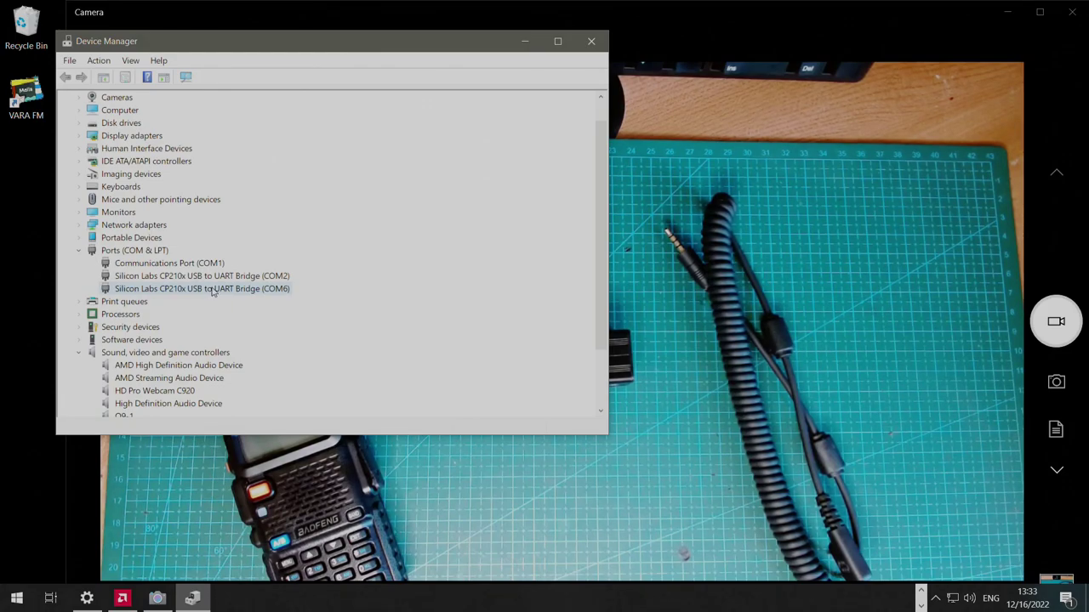
{"action": "scroll", "coordinate": [213, 290], "scroll_direction": "down", "scroll_amount": 2}
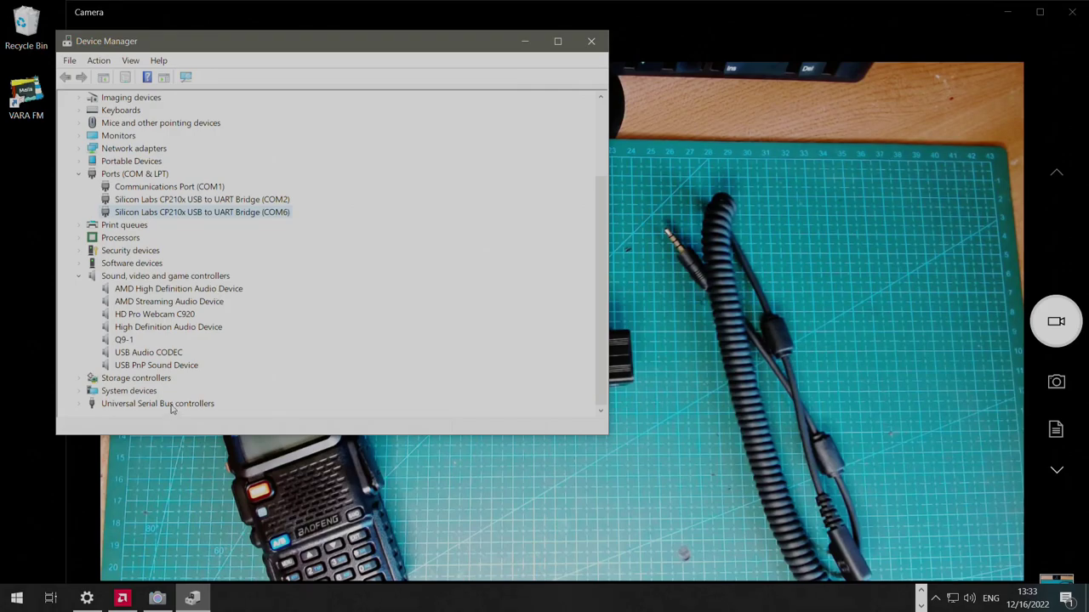
{"action": "left_click", "coordinate": [169, 366]}
{"action": "left_click", "coordinate": [194, 216]}
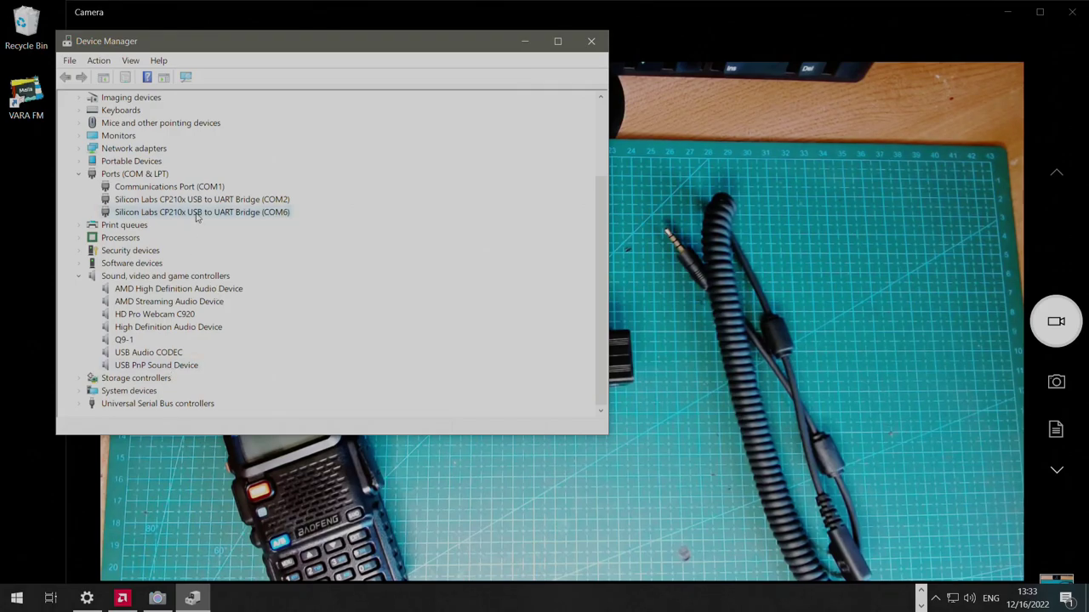
{"action": "left_click", "coordinate": [177, 368]}
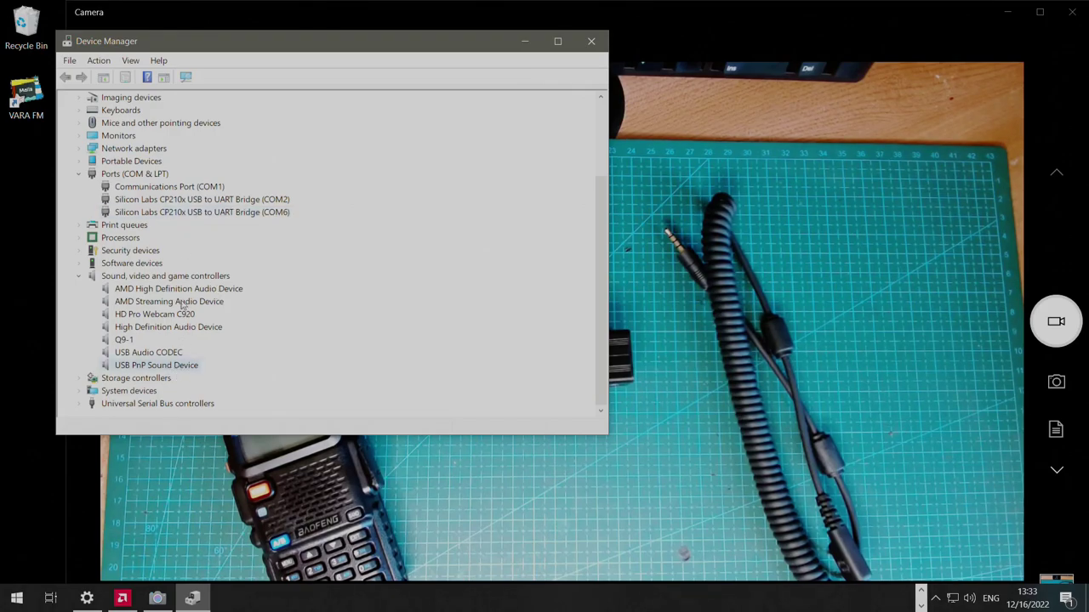
{"action": "left_click", "coordinate": [200, 216]}
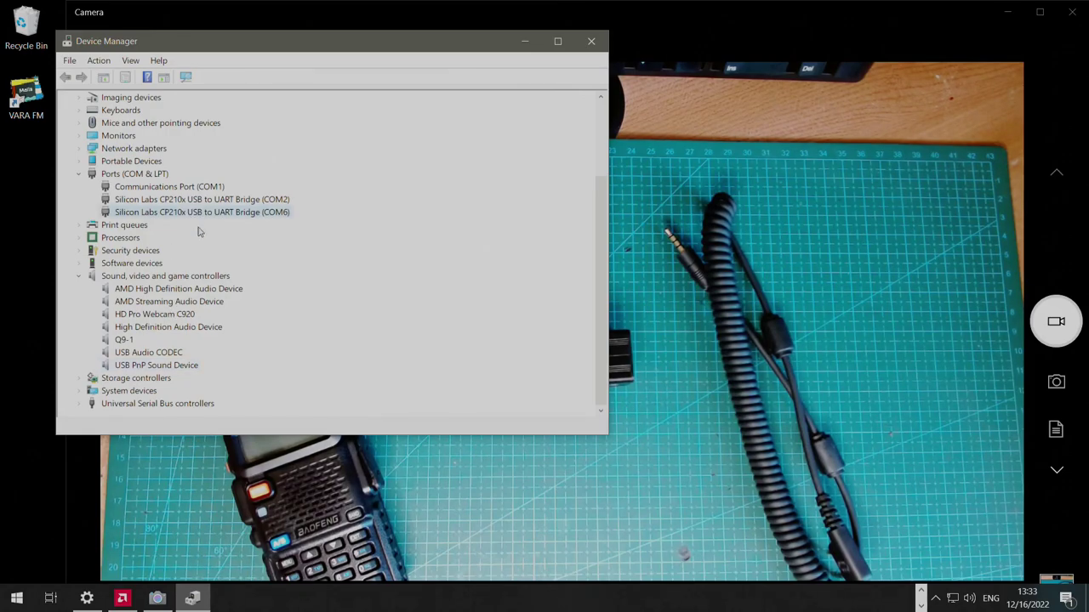
{"action": "left_click", "coordinate": [181, 369]}
{"action": "left_click", "coordinate": [210, 218]}
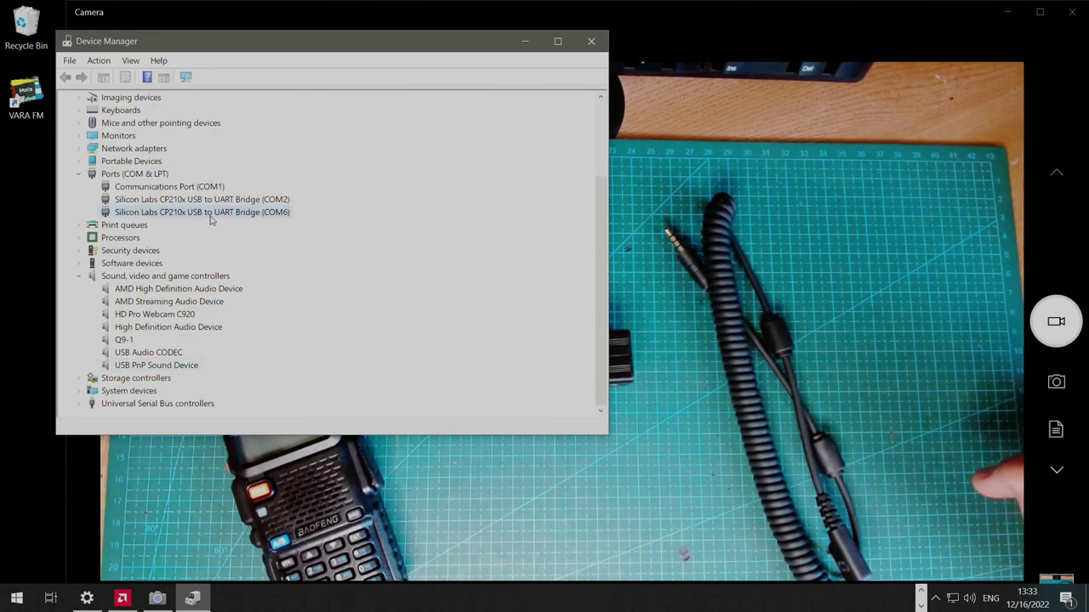
Step: Open the Windows Sound dialog beside the device list and locate Digirig among the playback and recording devices
{"action": "right_click", "coordinate": [968, 598]}
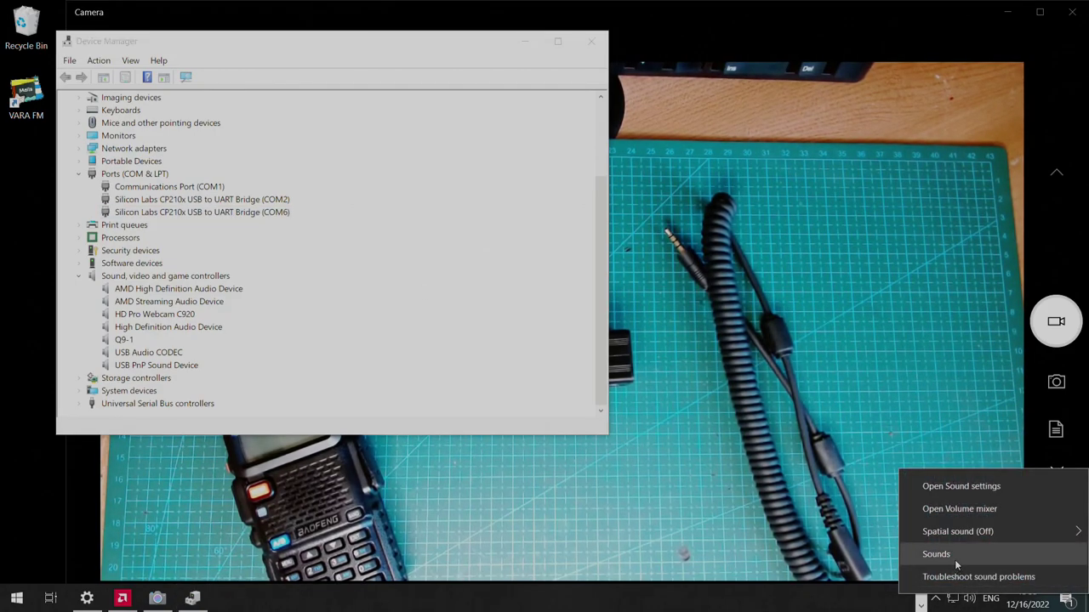
{"action": "left_click", "coordinate": [954, 557]}
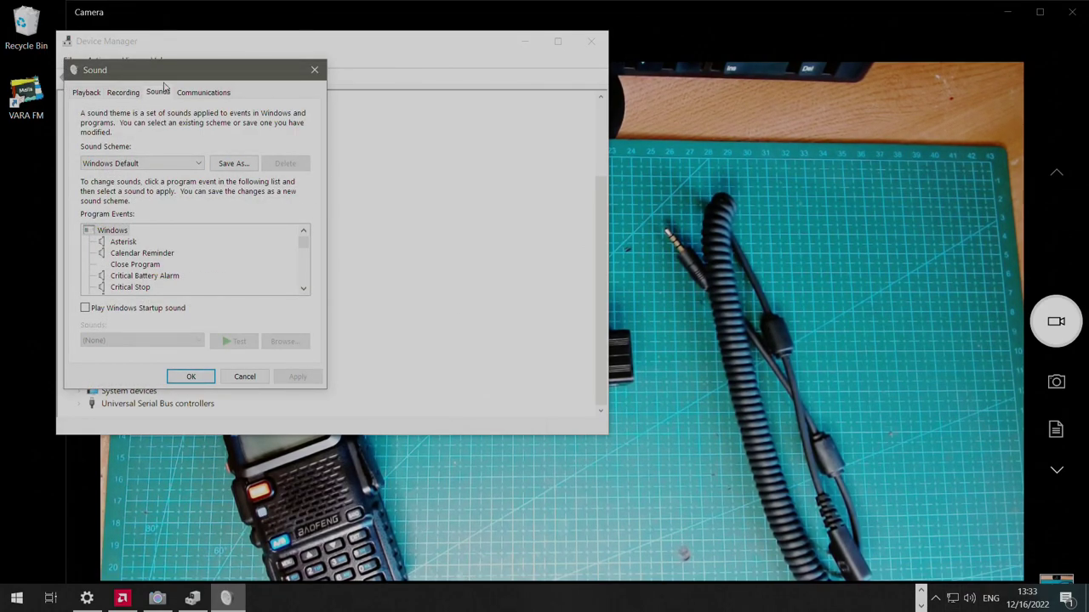
{"action": "left_click_drag", "start_coordinate": [163, 73], "coordinate": [510, 178]}
{"action": "left_click", "coordinate": [439, 199]}
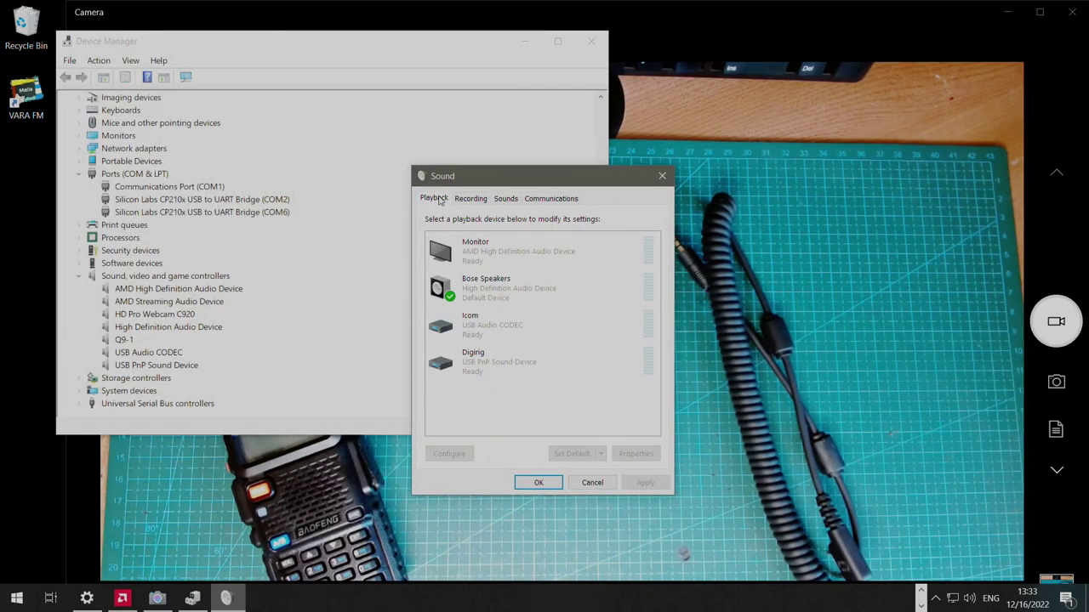
{"action": "left_click", "coordinate": [481, 369]}
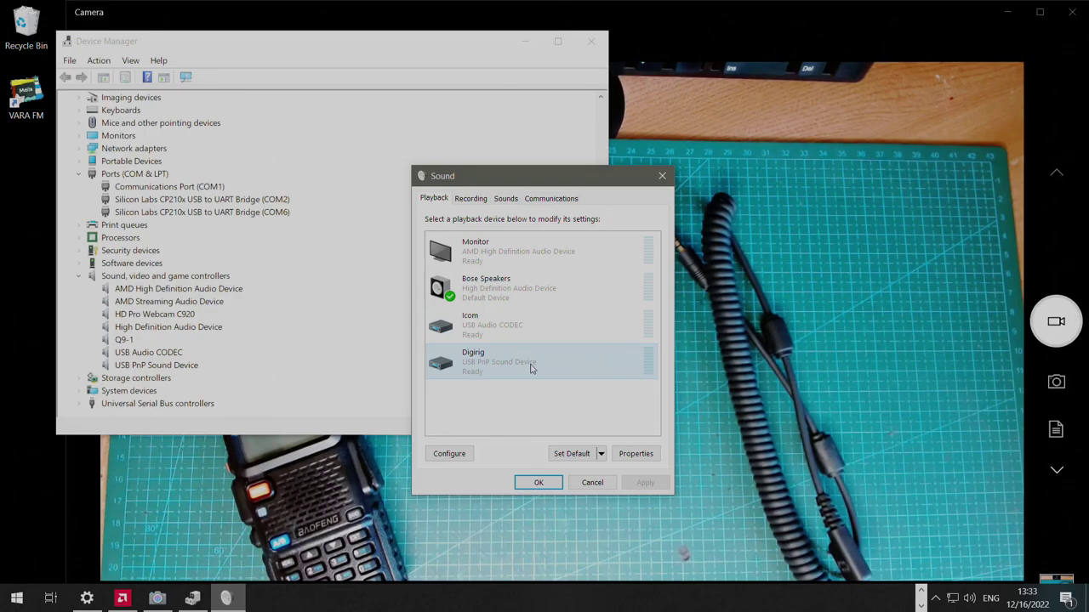
{"action": "left_click", "coordinate": [470, 200]}
{"action": "left_click", "coordinate": [466, 361]}
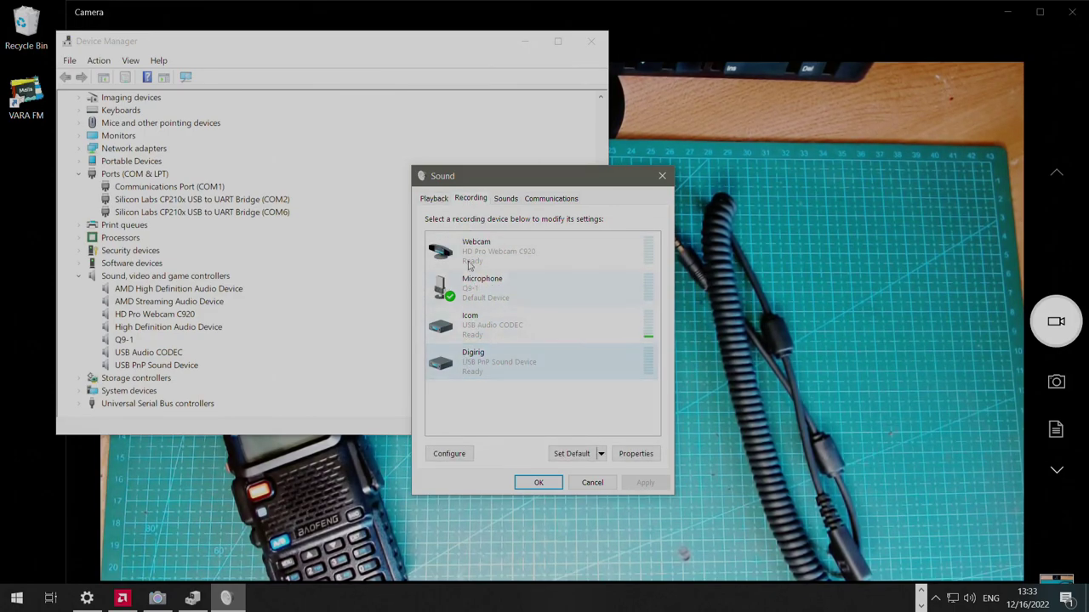
Step: Review the Digirig playback device's levels, enhancements and spatial sound settings
{"action": "left_click", "coordinate": [433, 199]}
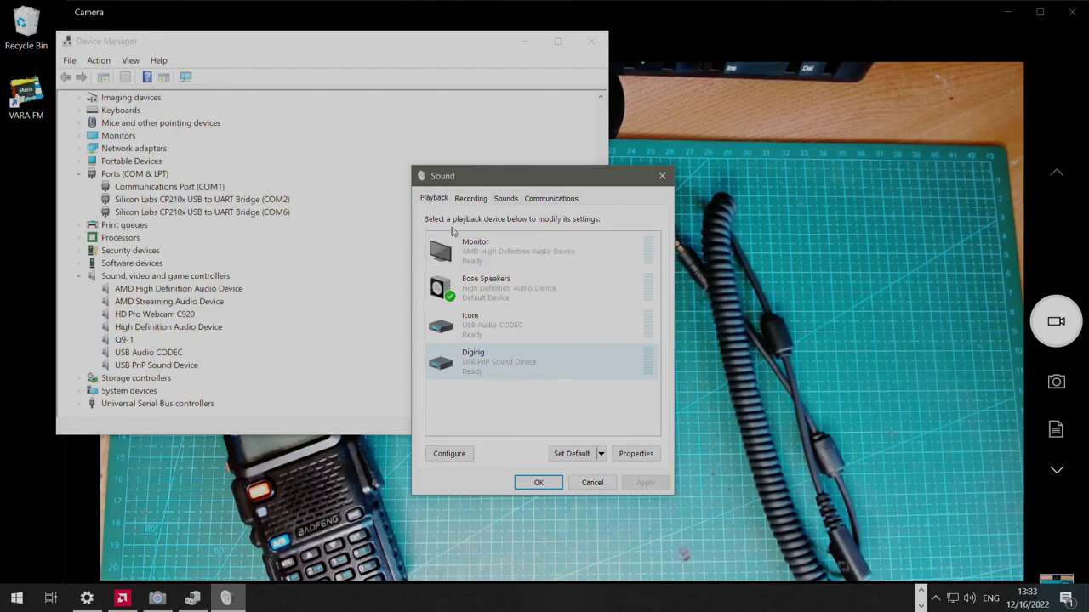
{"action": "double_click", "coordinate": [489, 361]}
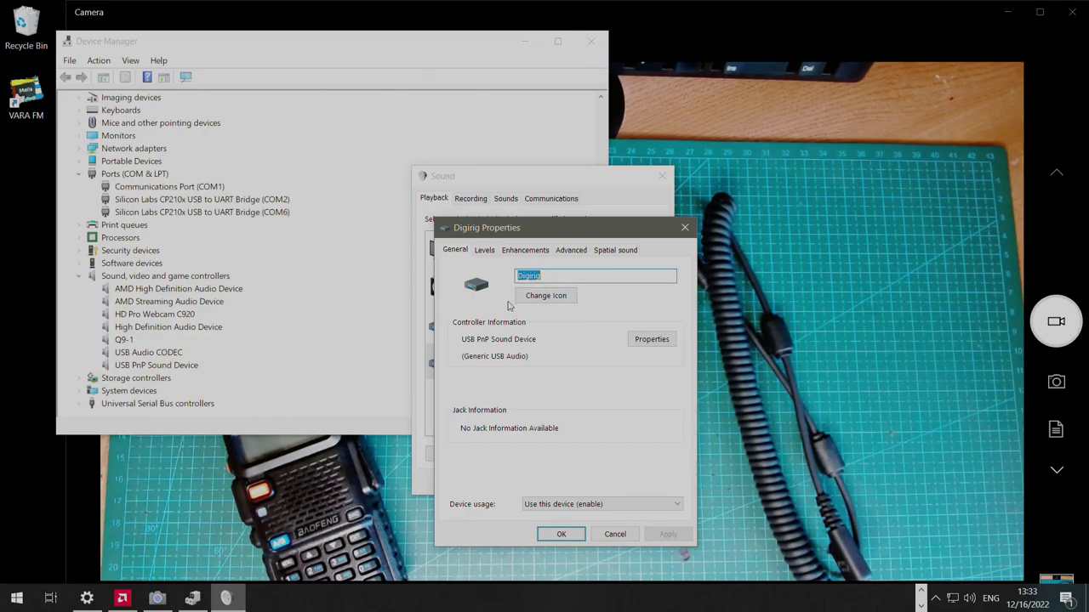
{"action": "left_click", "coordinate": [483, 252]}
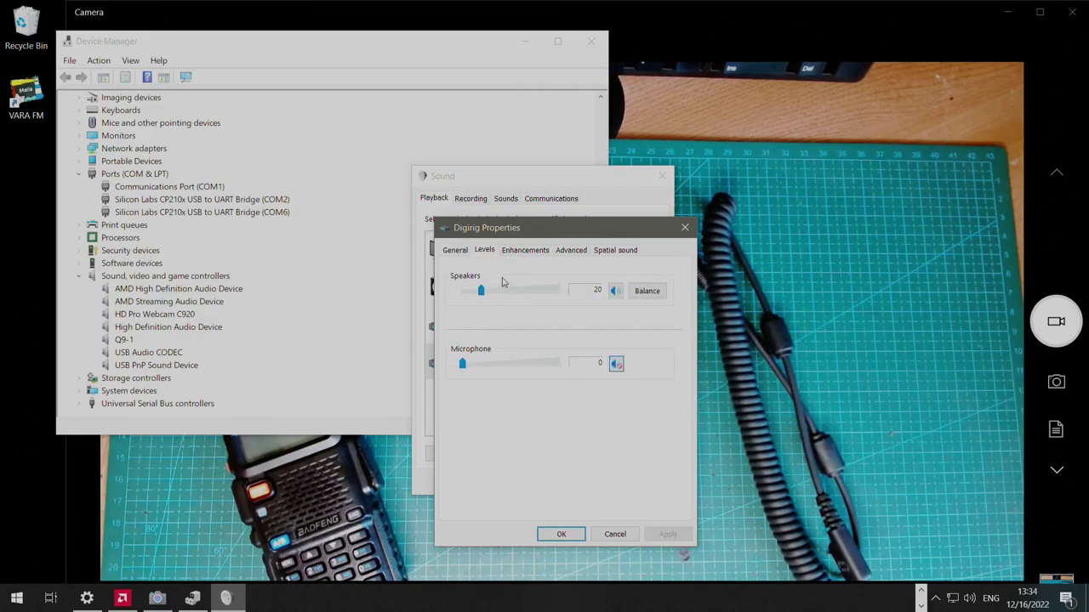
{"action": "left_click", "coordinate": [521, 252]}
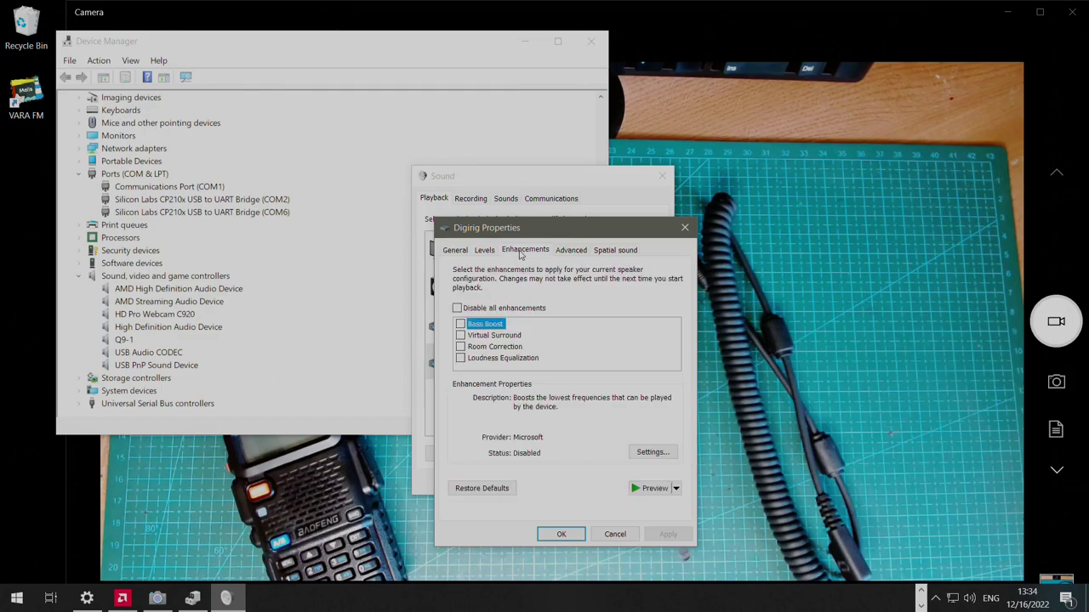
{"action": "left_click", "coordinate": [606, 252]}
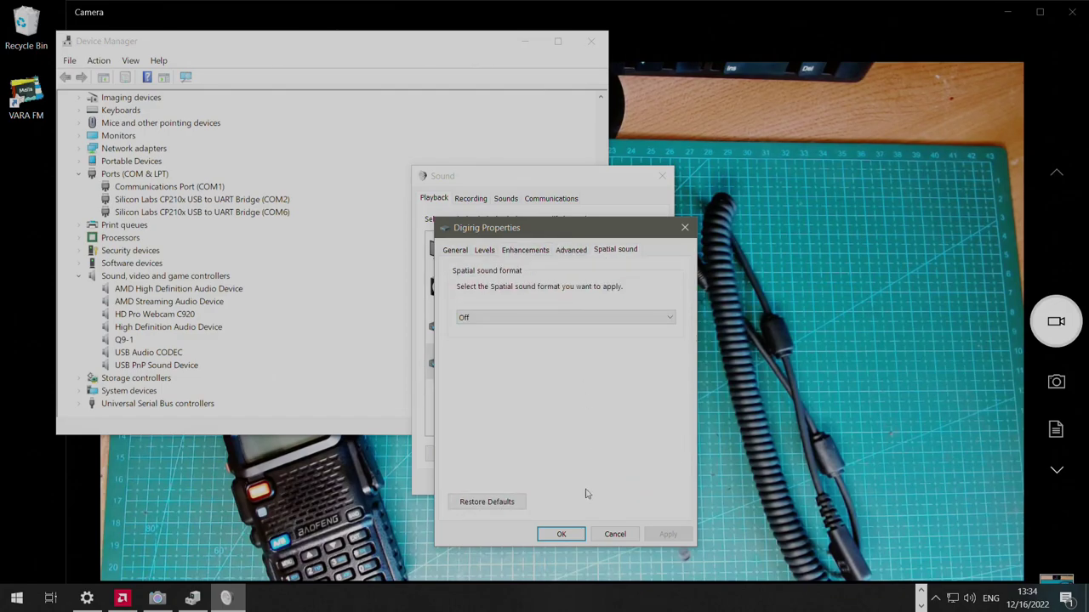
{"action": "left_click", "coordinate": [563, 535]}
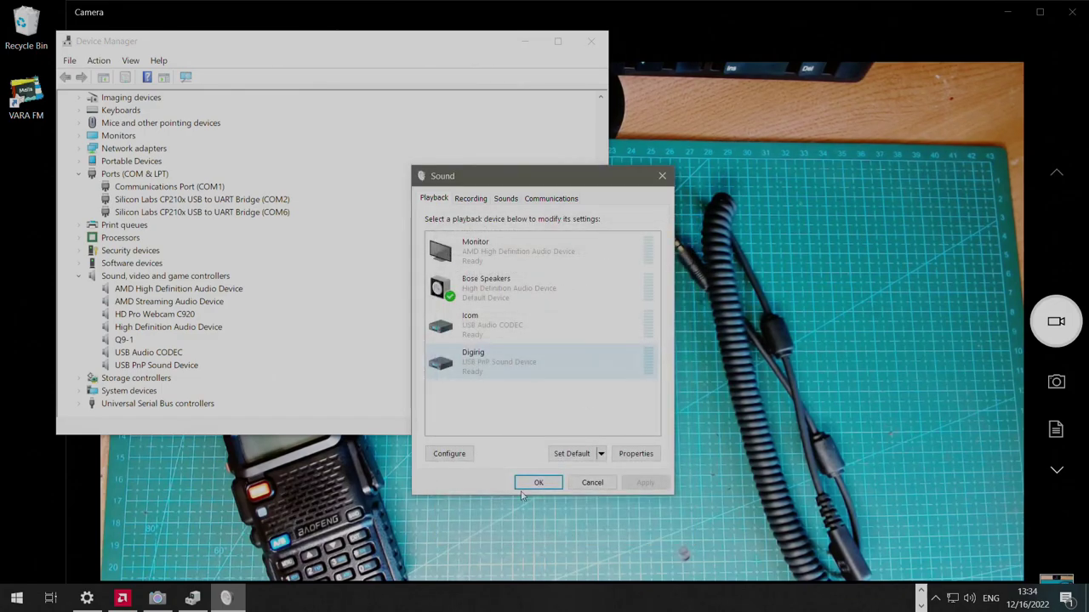
Step: Review the Digirig recording device's listen, AGC and microphone level settings
{"action": "left_click", "coordinate": [471, 201]}
{"action": "double_click", "coordinate": [487, 363]}
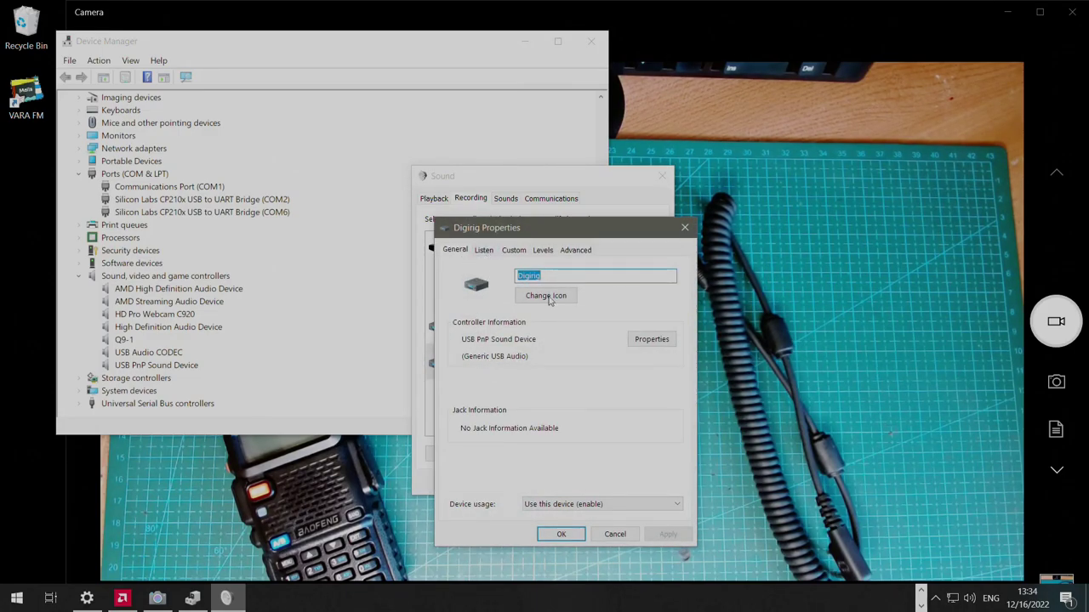
{"action": "left_click", "coordinate": [490, 252]}
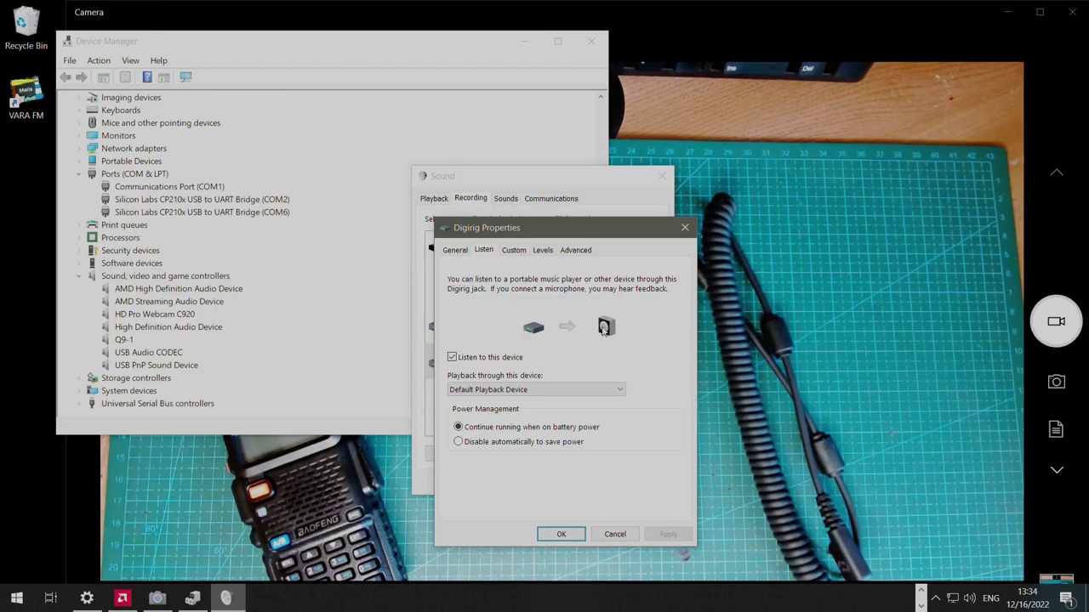
{"action": "left_click", "coordinate": [514, 252]}
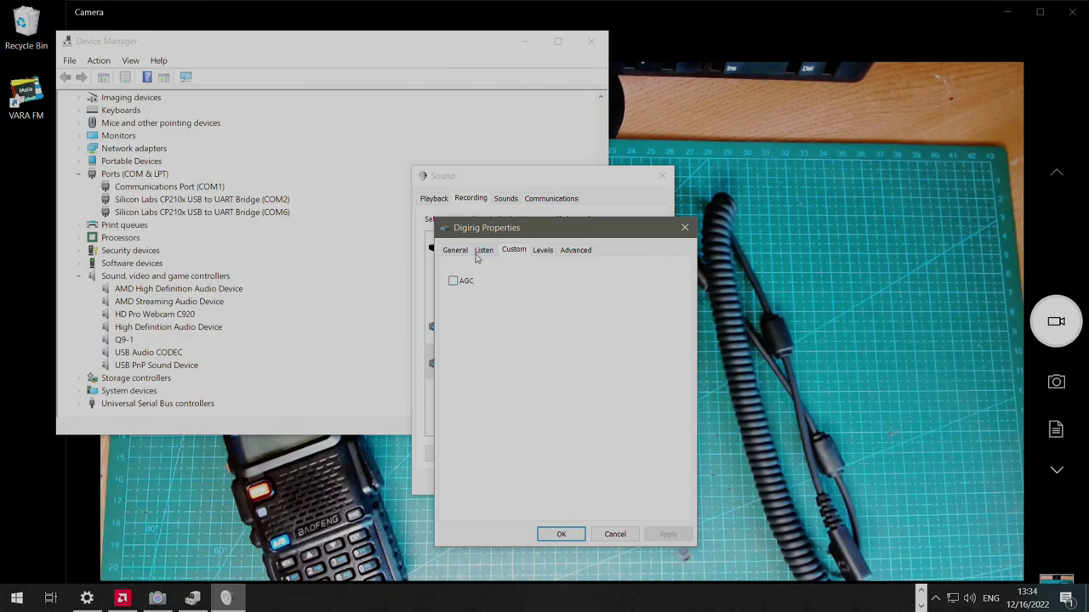
{"action": "left_click", "coordinate": [545, 253]}
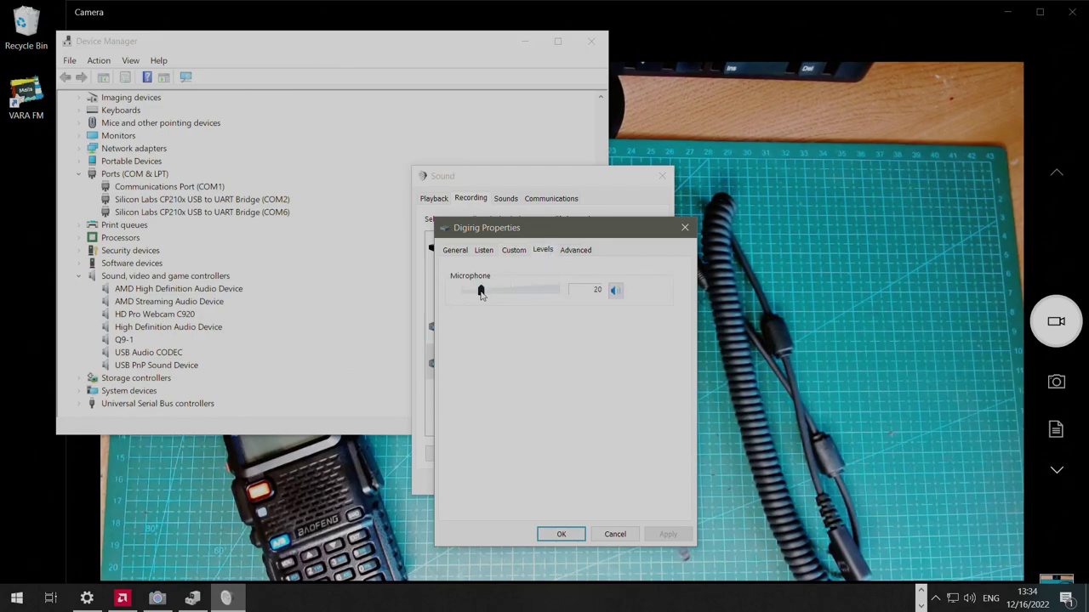
{"action": "left_click", "coordinate": [561, 534]}
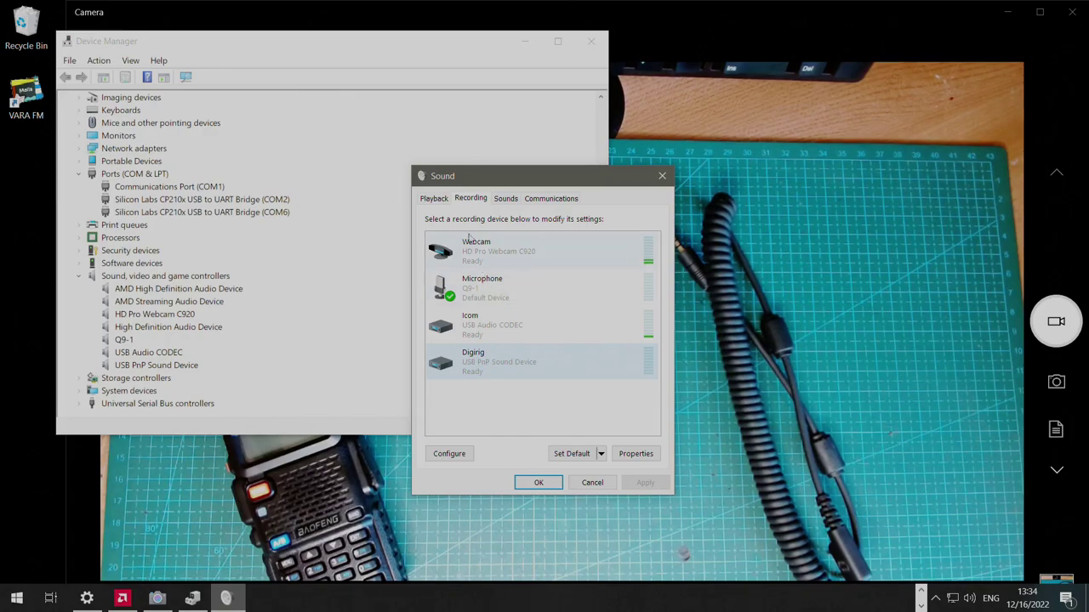
Step: Compare which devices are set as default for playback and for recording
{"action": "left_click", "coordinate": [434, 199]}
{"action": "left_click", "coordinate": [470, 199]}
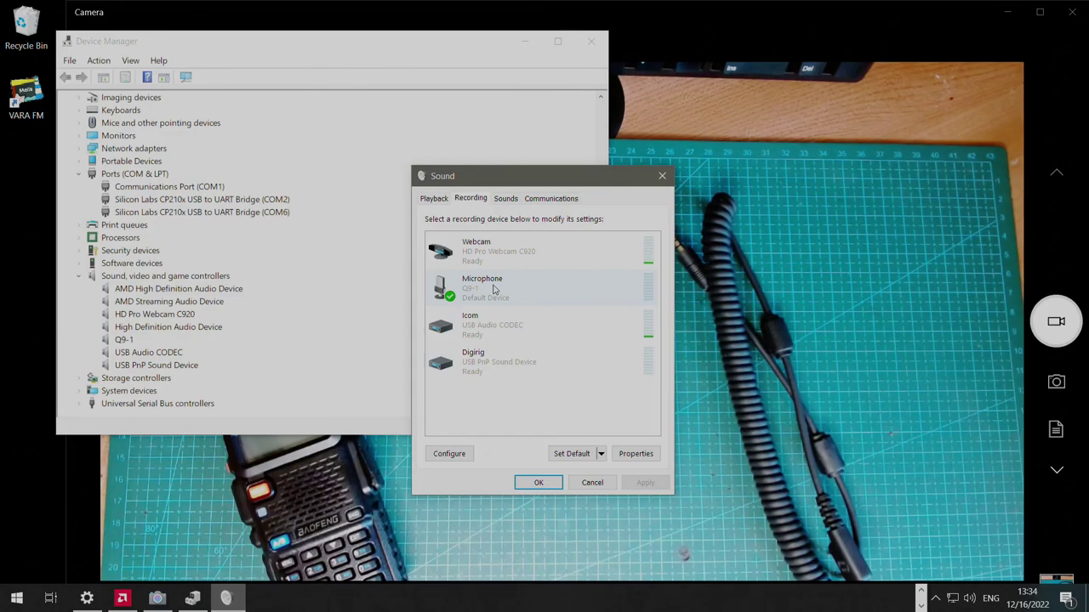
{"action": "left_click", "coordinate": [434, 199]}
{"action": "left_click", "coordinate": [470, 198]}
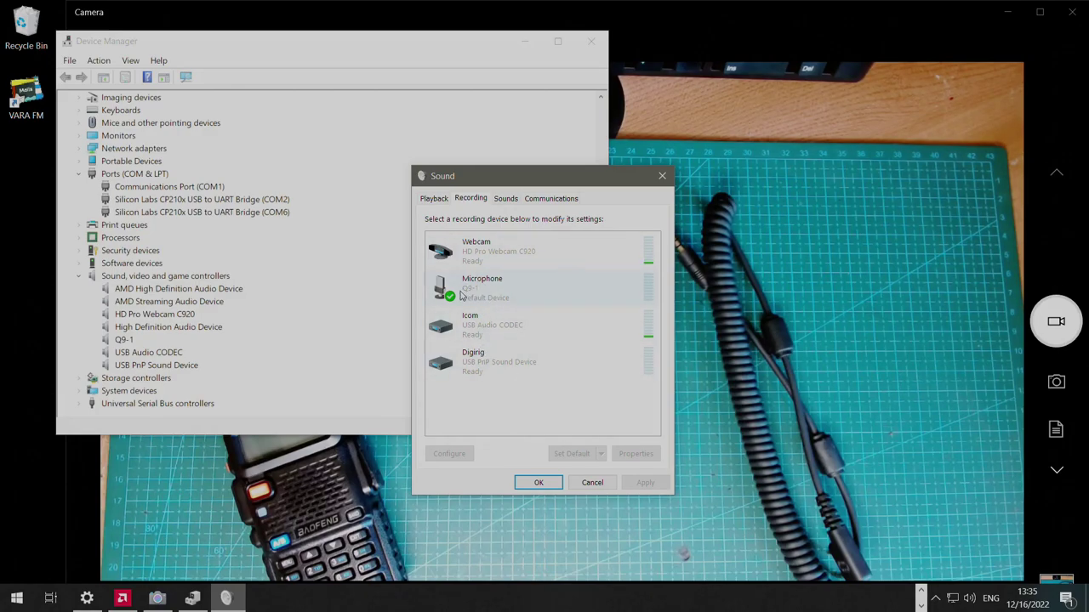
Step: Try making Digirig the default recording device, and set the Q9-1 microphone as the default again
{"action": "left_click", "coordinate": [469, 357]}
{"action": "right_click", "coordinate": [473, 358]}
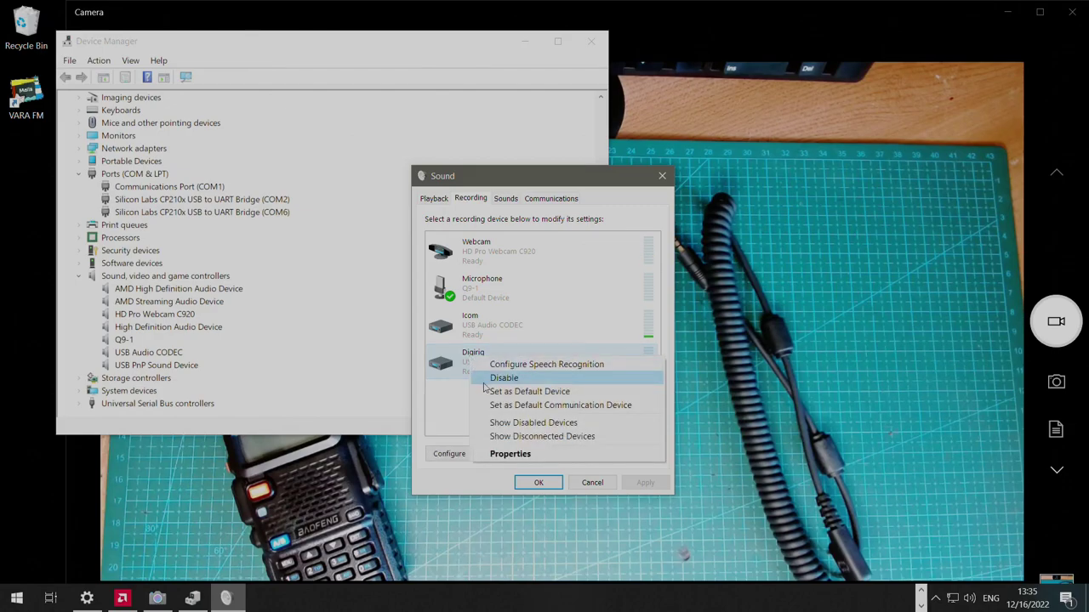
{"action": "left_click", "coordinate": [501, 389]}
{"action": "left_click", "coordinate": [498, 297]}
{"action": "right_click", "coordinate": [498, 297]}
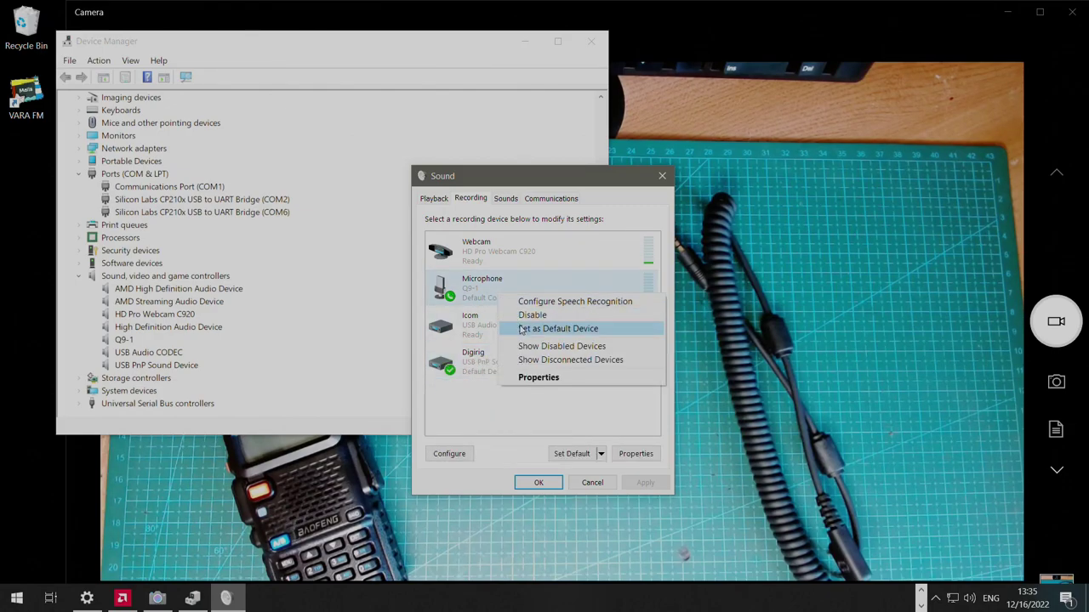
{"action": "left_click", "coordinate": [500, 330]}
Step: Recheck the default device assignments in both the playback and recording lists
{"action": "left_click", "coordinate": [435, 199]}
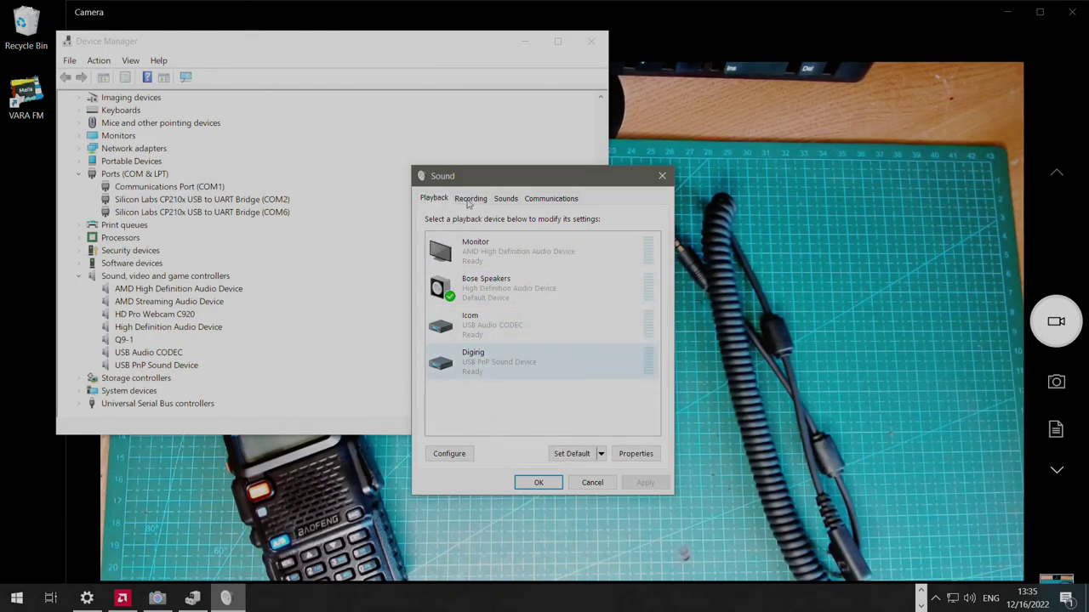
{"action": "left_click", "coordinate": [470, 199]}
{"action": "left_click", "coordinate": [434, 199]}
{"action": "left_click", "coordinate": [473, 200]}
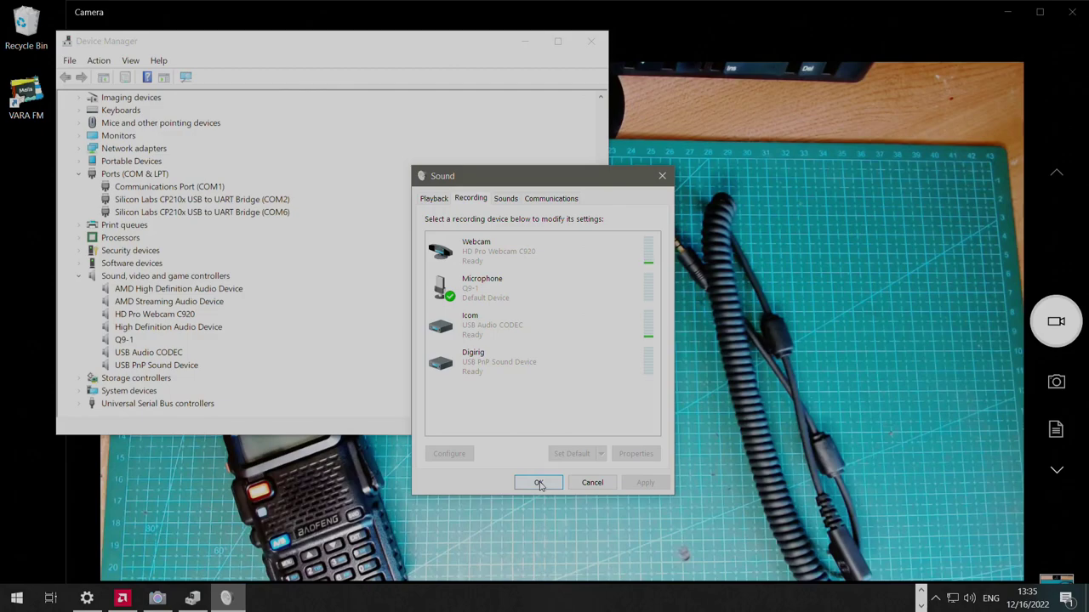
Step: Move the Sound window aside and minimize Device Manager to uncover the camera view
{"action": "left_click_drag", "start_coordinate": [524, 184], "coordinate": [723, 192]}
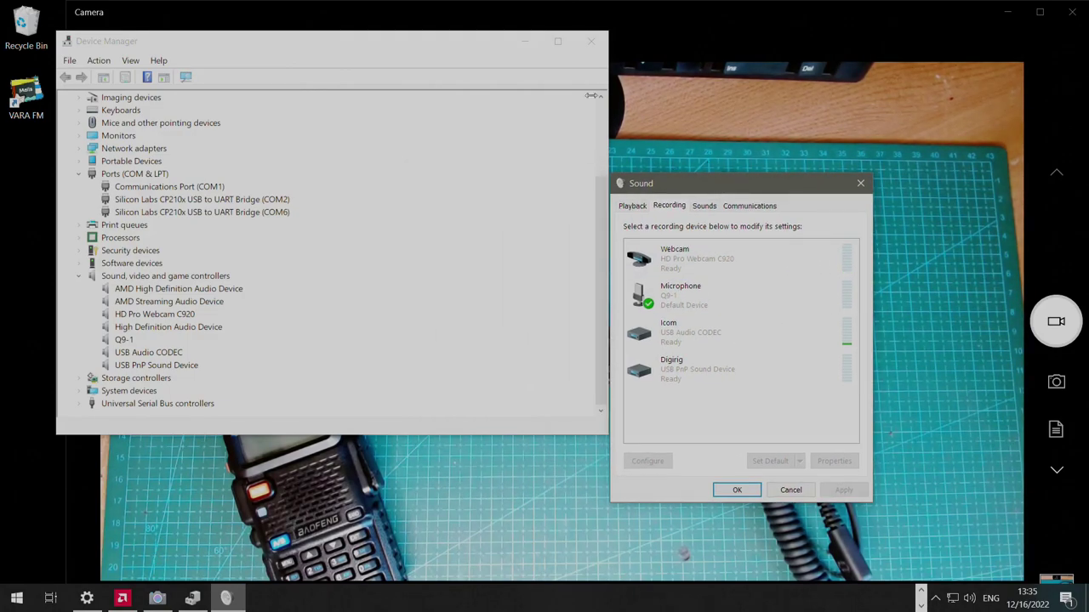
{"action": "left_click", "coordinate": [534, 42]}
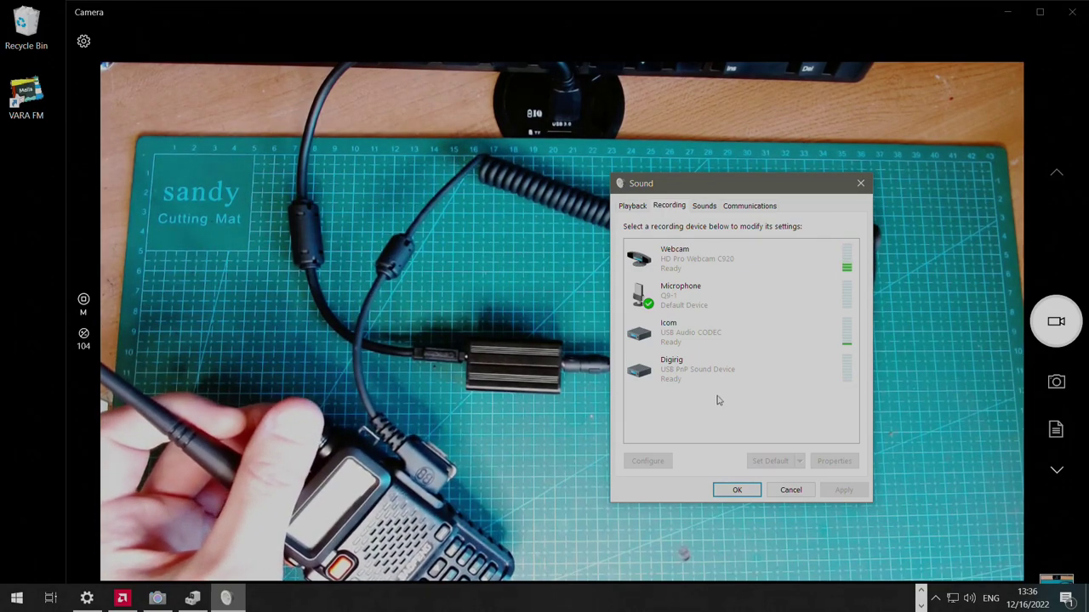
Step: Review the Digirig playback device's general, level and advanced format settings
{"action": "left_click", "coordinate": [633, 208]}
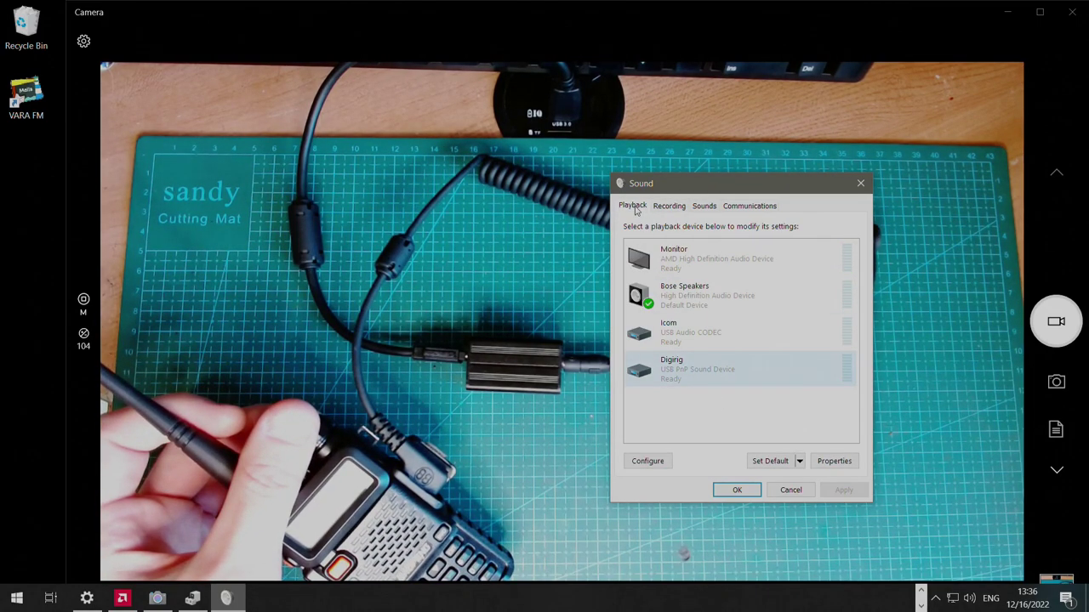
{"action": "double_click", "coordinate": [670, 373]}
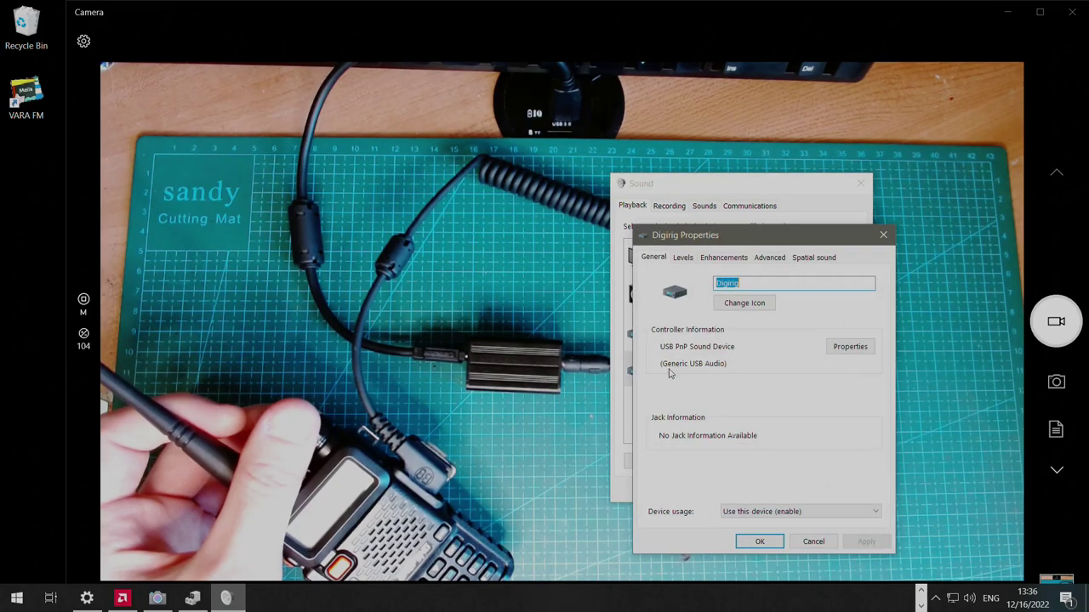
{"action": "left_click", "coordinate": [682, 258]}
{"action": "left_click", "coordinate": [653, 258]}
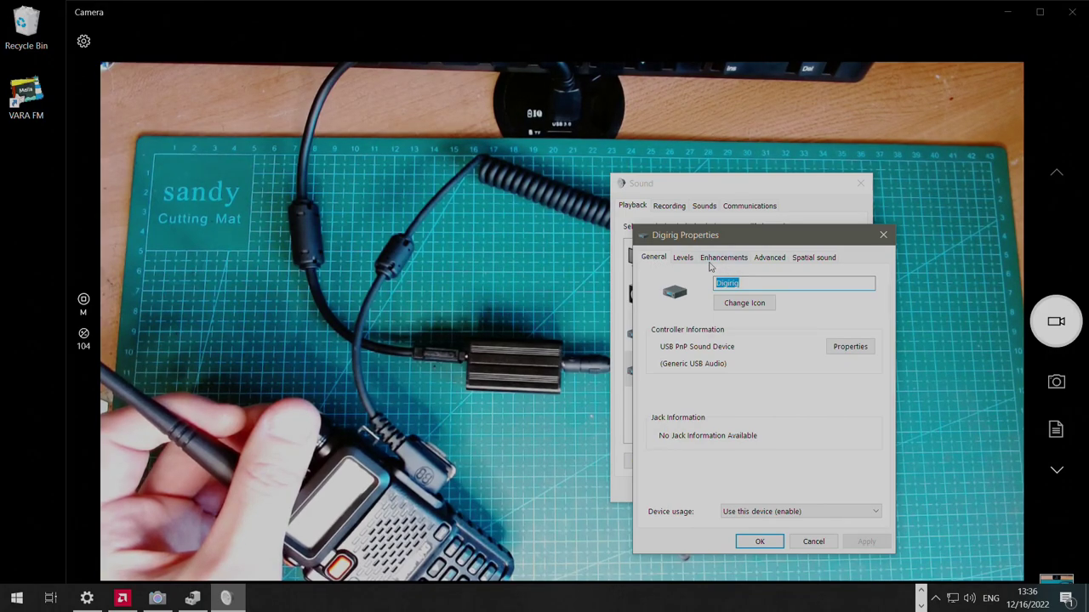
{"action": "left_click", "coordinate": [683, 259]}
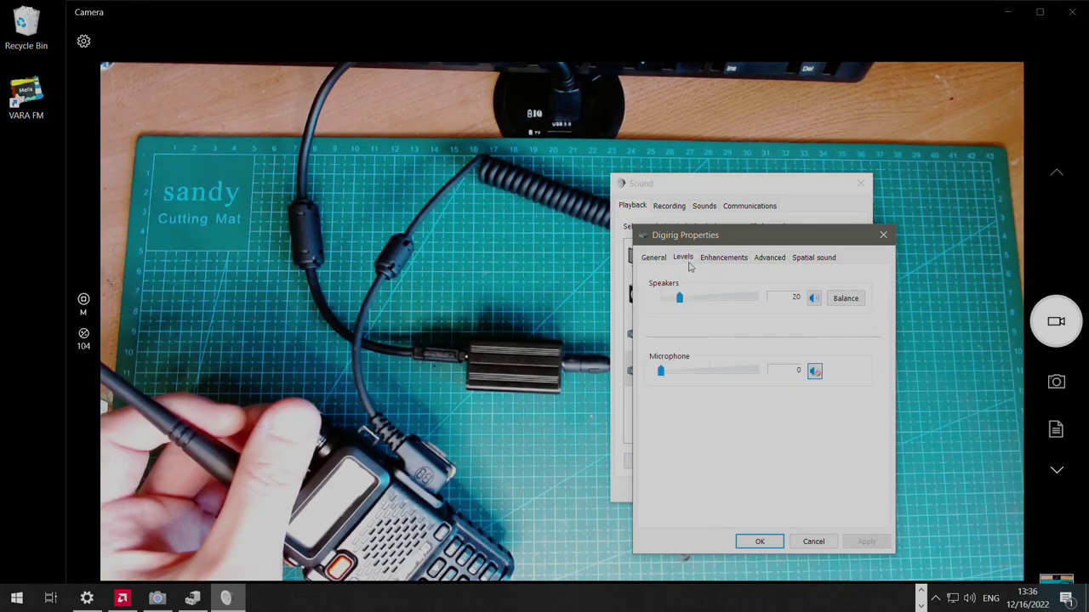
{"action": "left_click", "coordinate": [772, 262]}
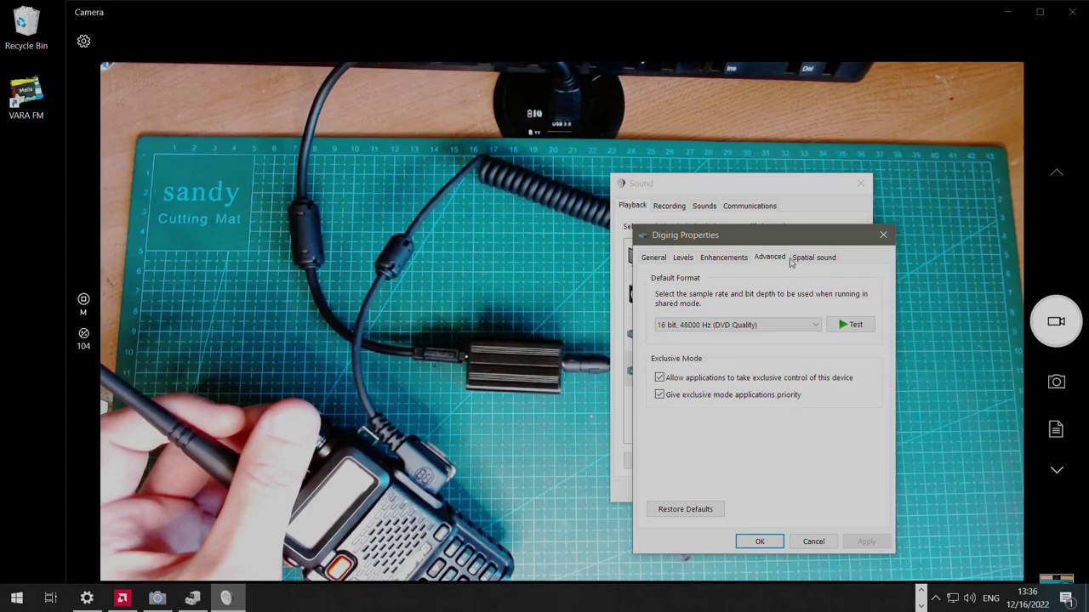
{"action": "left_click", "coordinate": [883, 235]}
Step: Turn off "Listen to this device" for the Digirig recording device and save its properties
{"action": "left_click", "coordinate": [669, 206]}
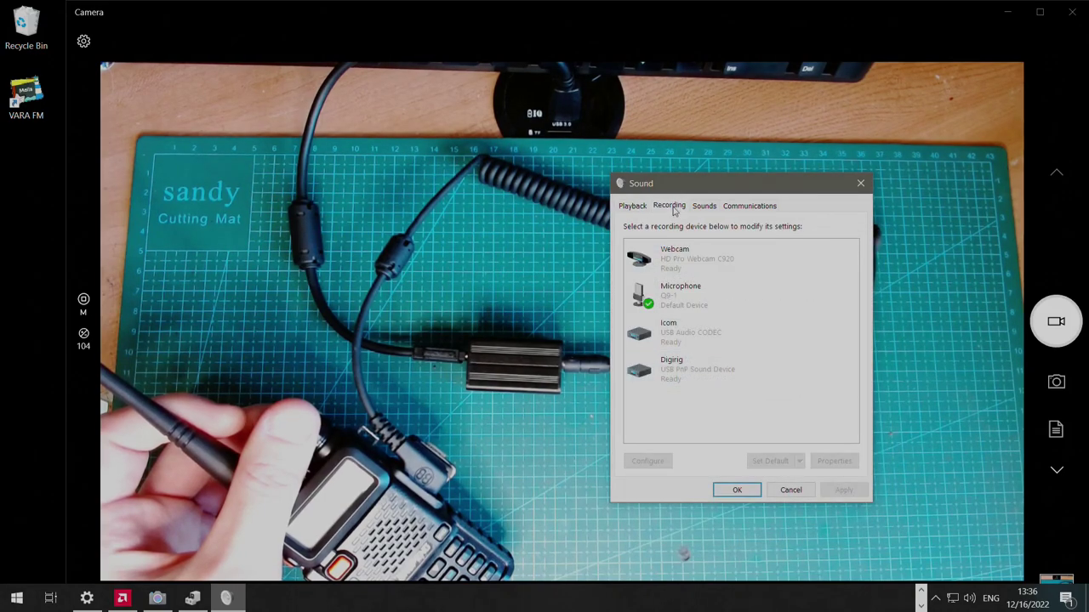
{"action": "double_click", "coordinate": [670, 372]}
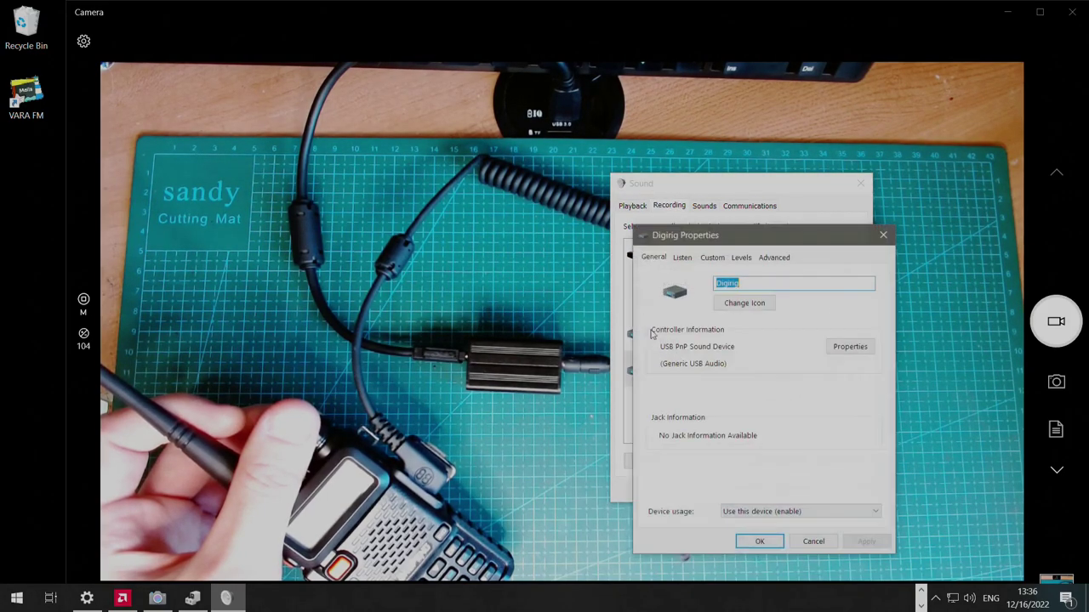
{"action": "left_click", "coordinate": [683, 257]}
{"action": "left_click", "coordinate": [650, 365]}
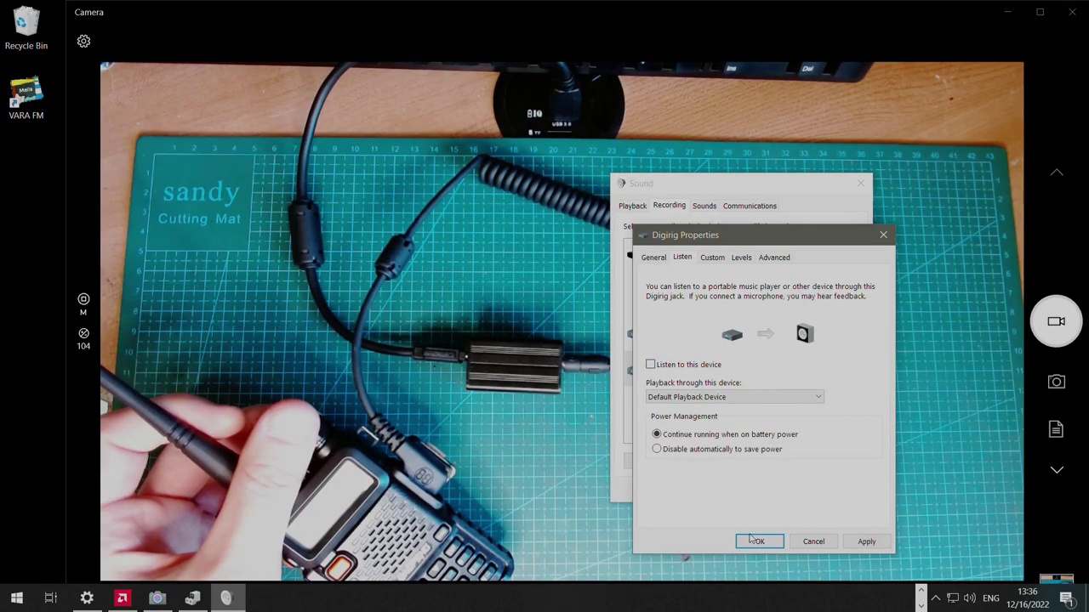
{"action": "left_click", "coordinate": [760, 541]}
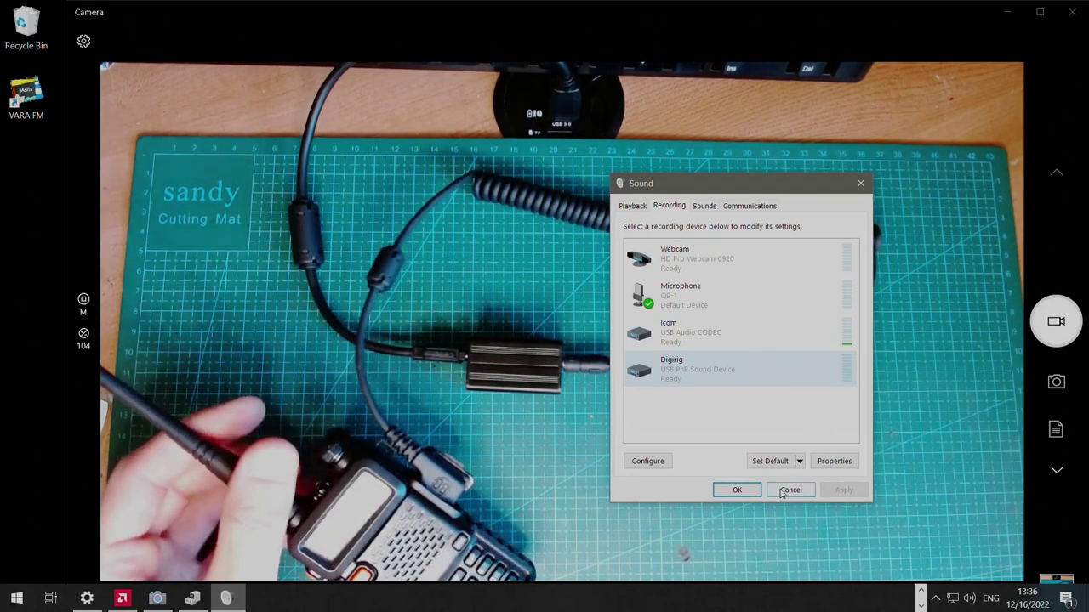
Step: Launch VARA FM from the desktop
{"action": "left_click", "coordinate": [17, 598]}
{"action": "left_click", "coordinate": [27, 6]}
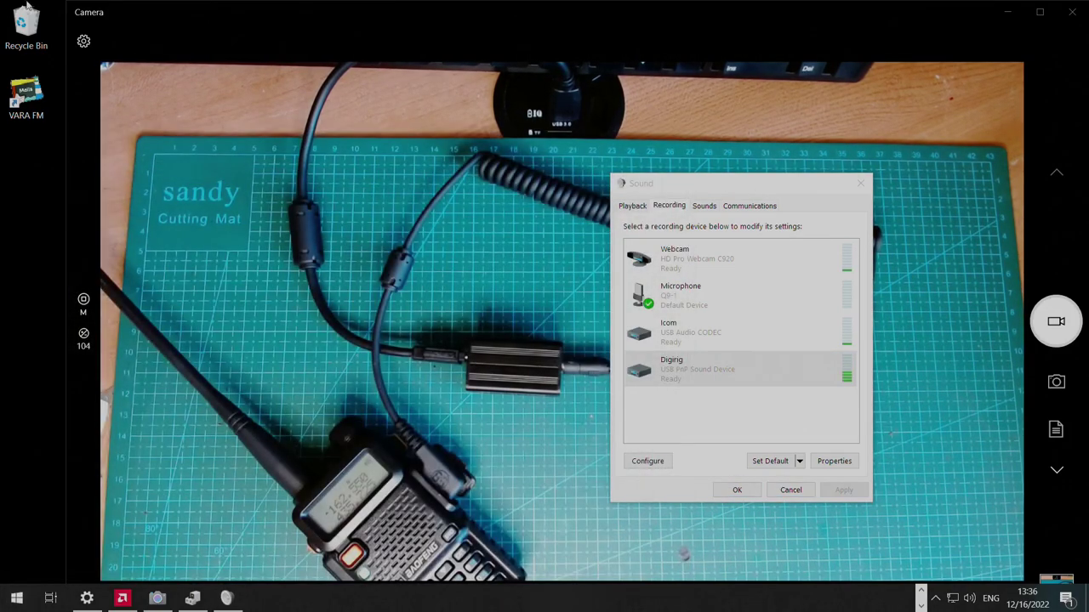
{"action": "left_click", "coordinate": [26, 94]}
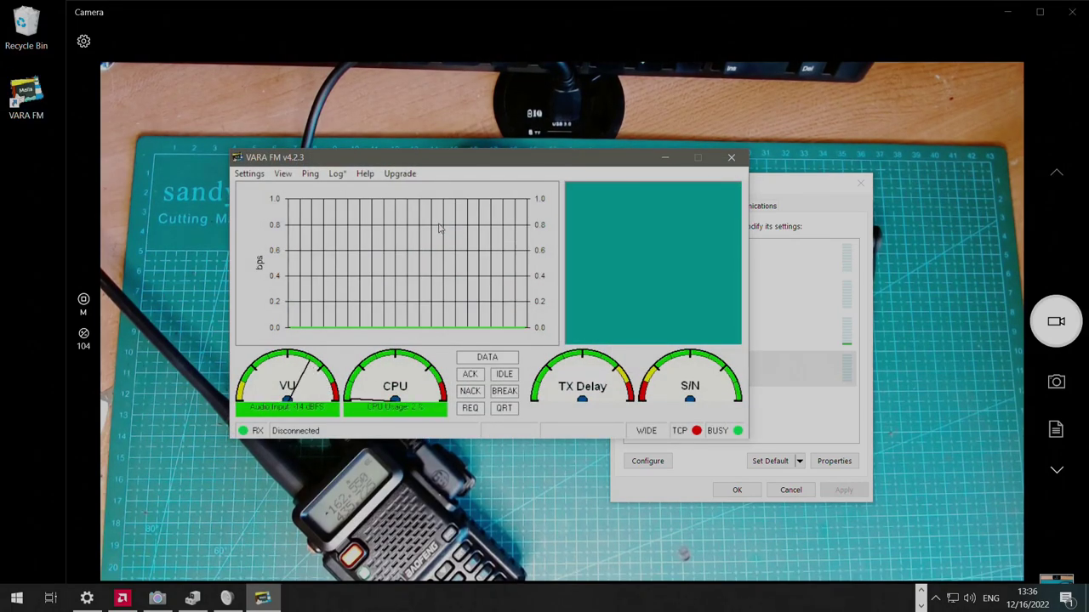
Step: Check the input device, output device and drive level in VARA FM's sound card settings
{"action": "left_click", "coordinate": [256, 174]}
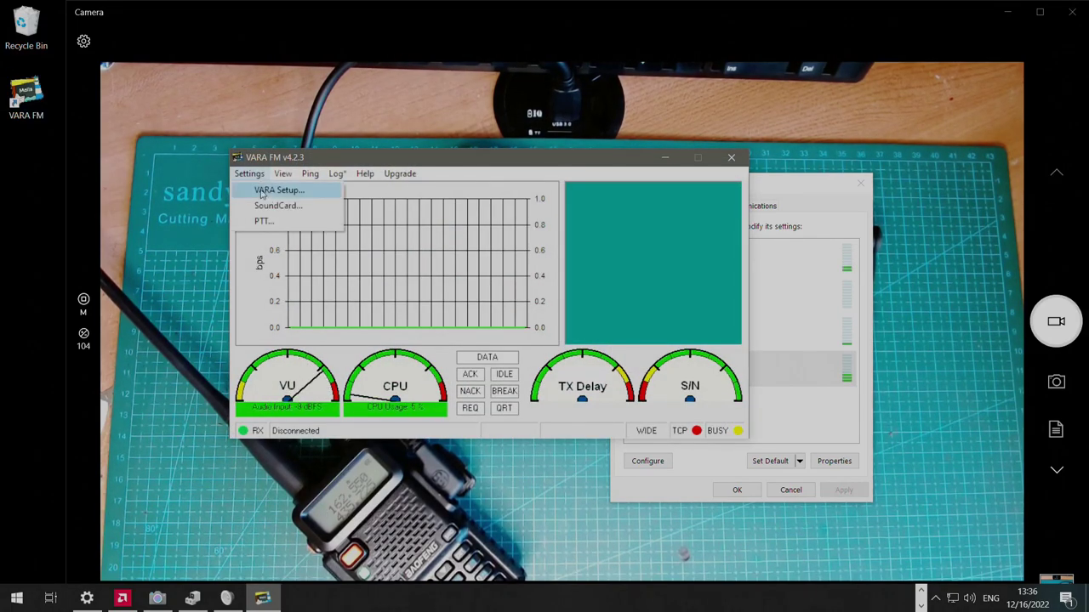
{"action": "left_click", "coordinate": [273, 206]}
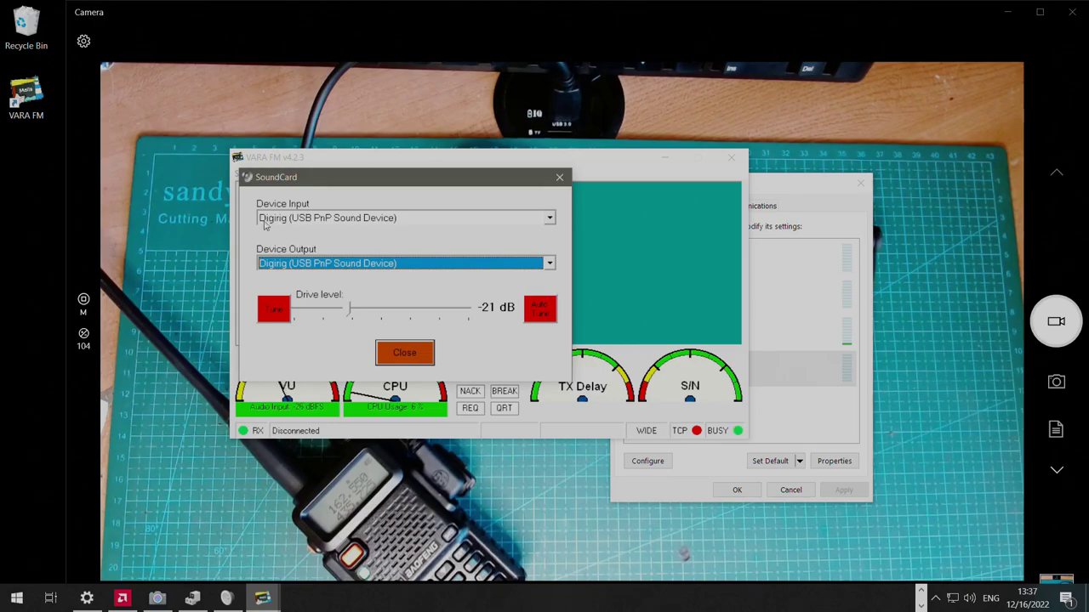
{"action": "left_click", "coordinate": [326, 220]}
{"action": "left_click", "coordinate": [308, 256]}
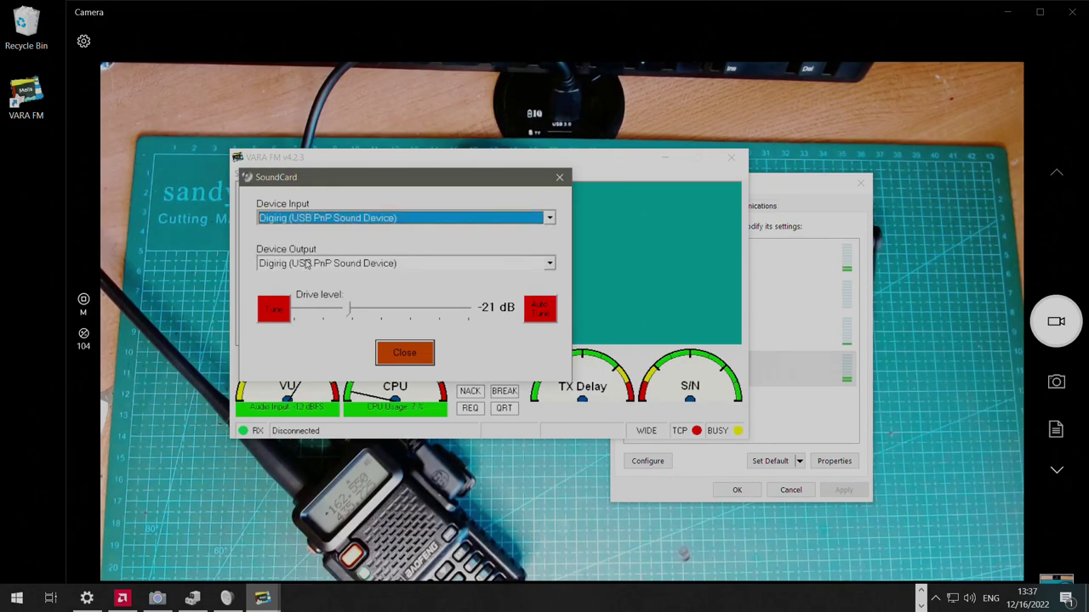
{"action": "left_click", "coordinate": [308, 263]}
{"action": "left_click", "coordinate": [308, 303]}
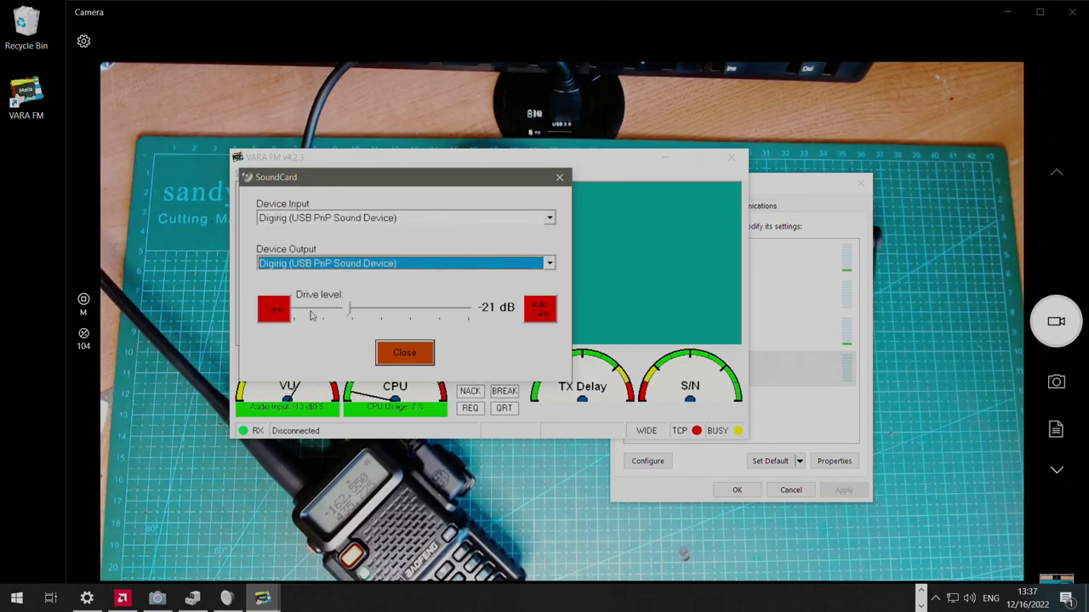
{"action": "left_click", "coordinate": [405, 353]}
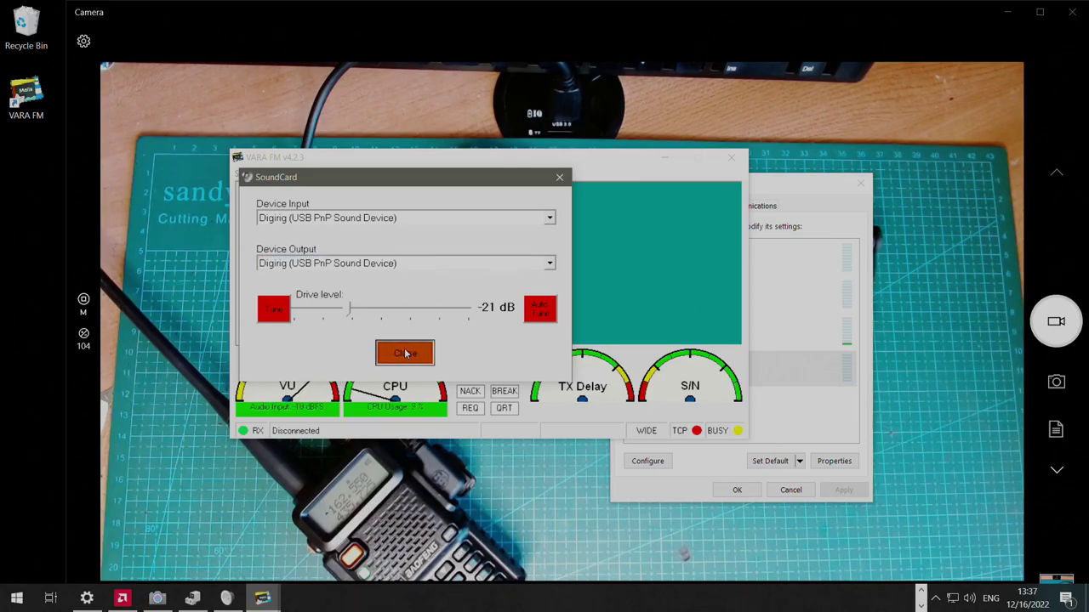
Step: Check the PTT method, serial port and PTT pin selected in VARA FM's PTT settings
{"action": "left_click", "coordinate": [252, 174]}
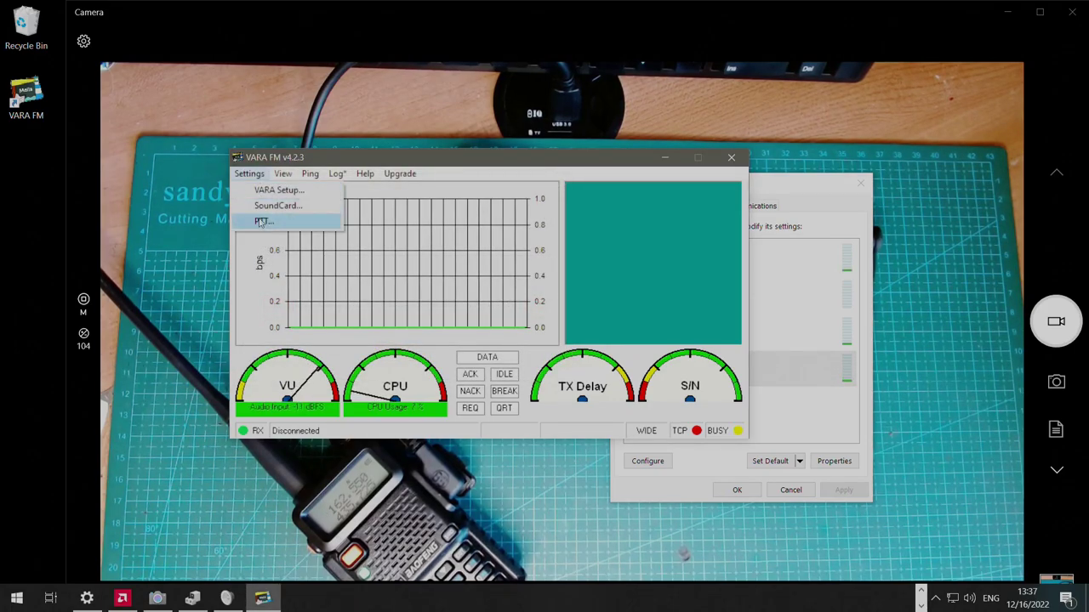
{"action": "left_click", "coordinate": [262, 222]}
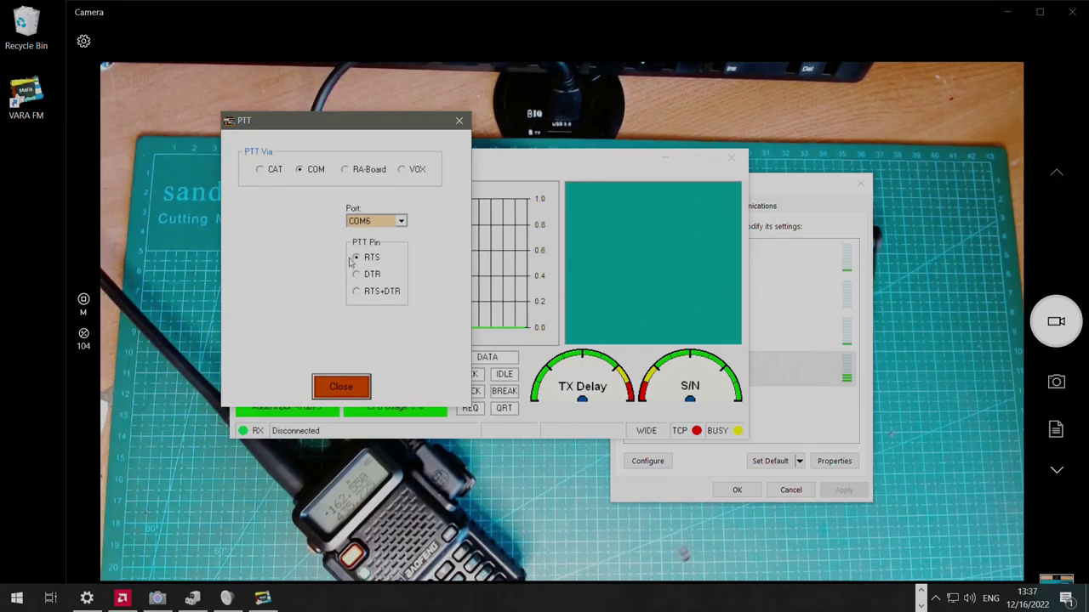
{"action": "left_click", "coordinate": [342, 388]}
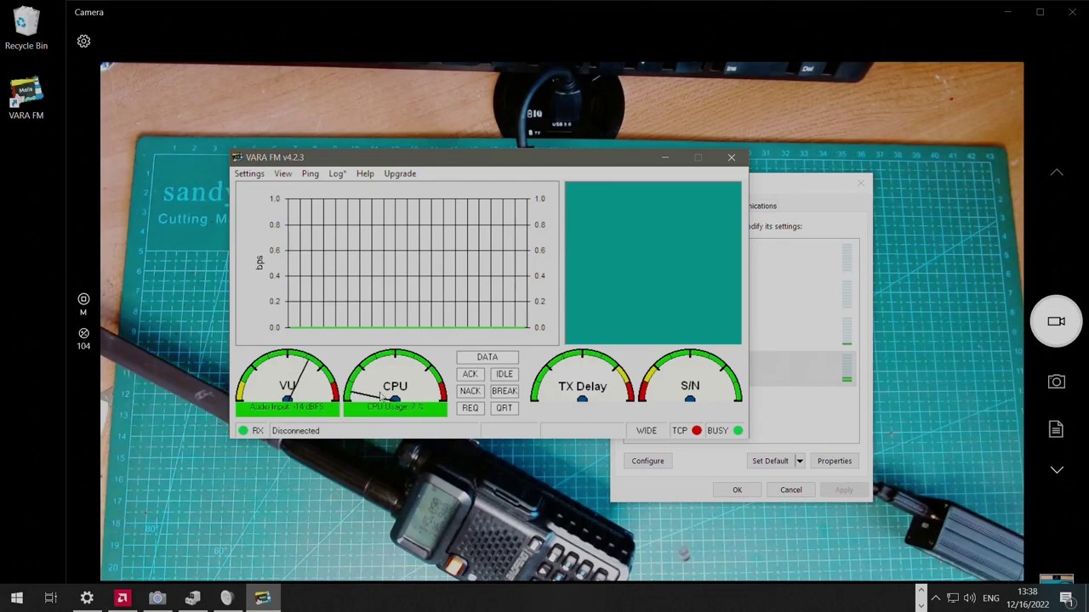
Step: Start an Auto Tune drive level calibration from the sound card settings with the preselected station, keeping the windows arranged side by side
{"action": "left_click", "coordinate": [250, 173]}
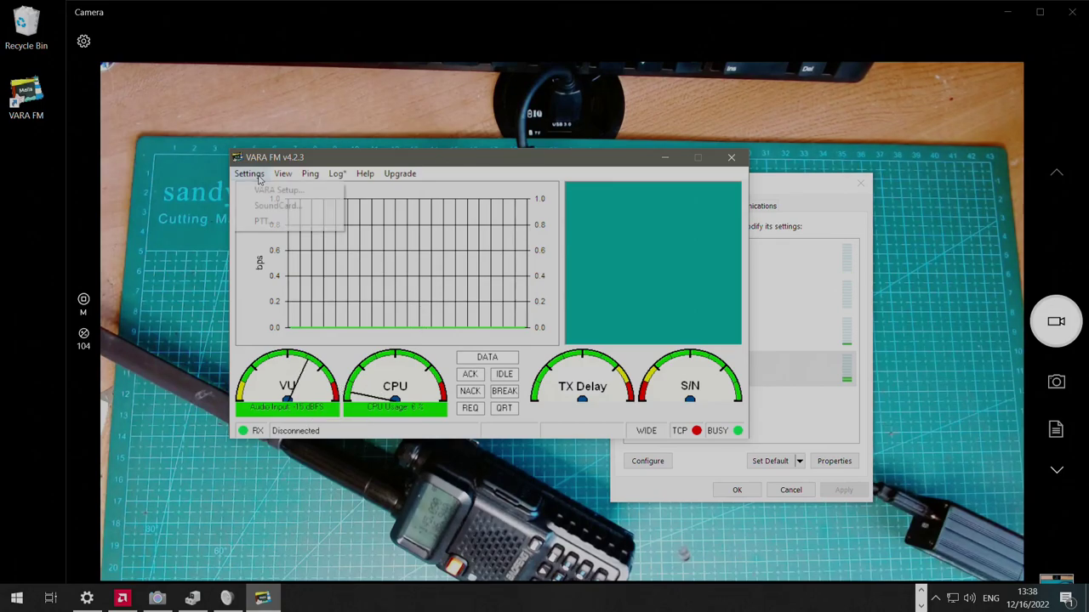
{"action": "left_click", "coordinate": [277, 207]}
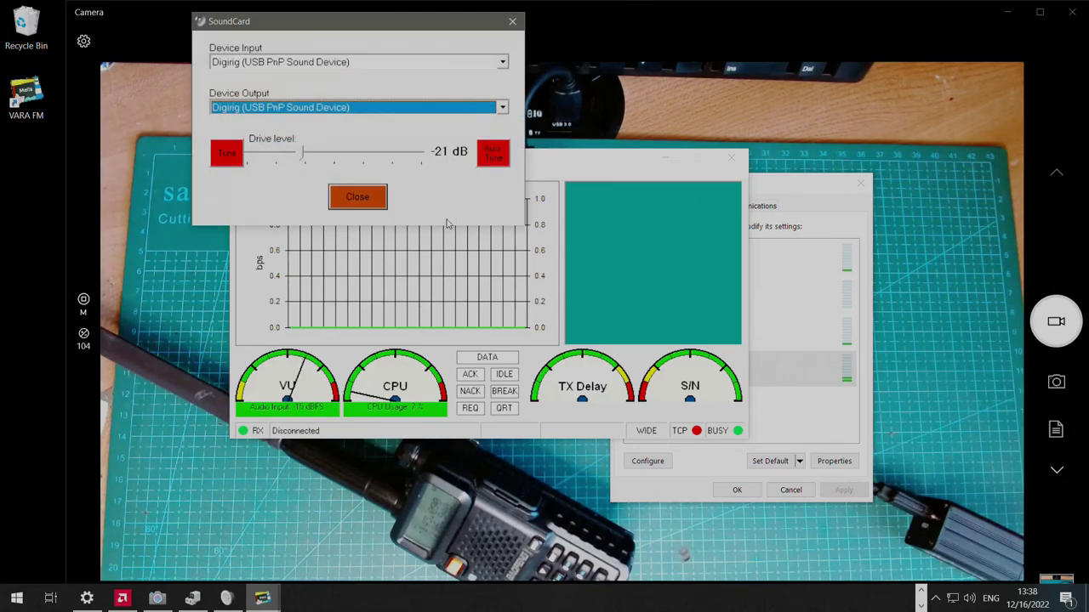
{"action": "left_click_drag", "start_coordinate": [419, 26], "coordinate": [878, 181]}
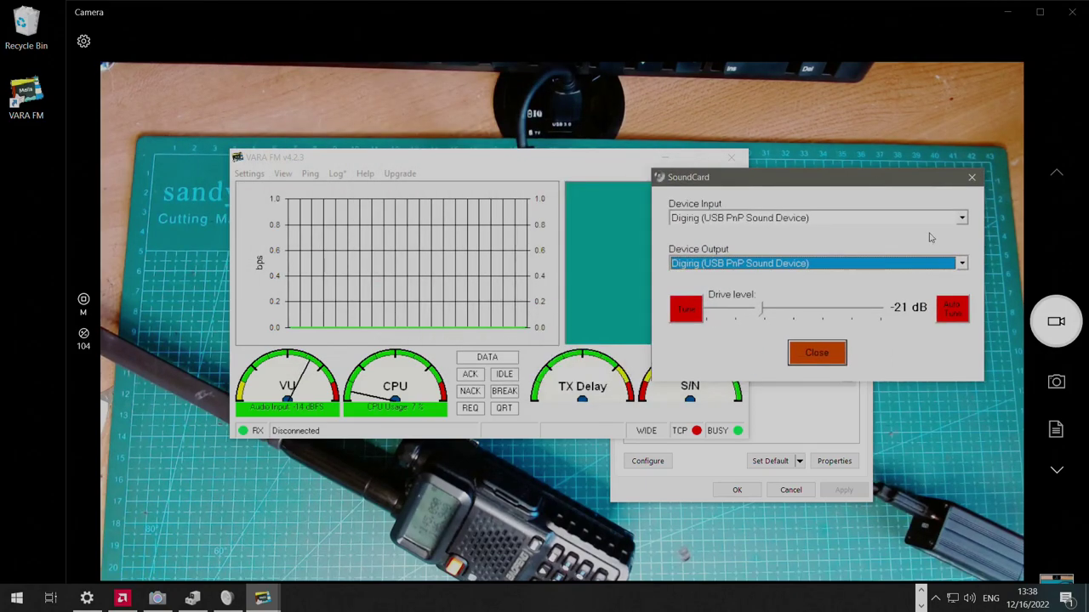
{"action": "left_click", "coordinate": [952, 308]}
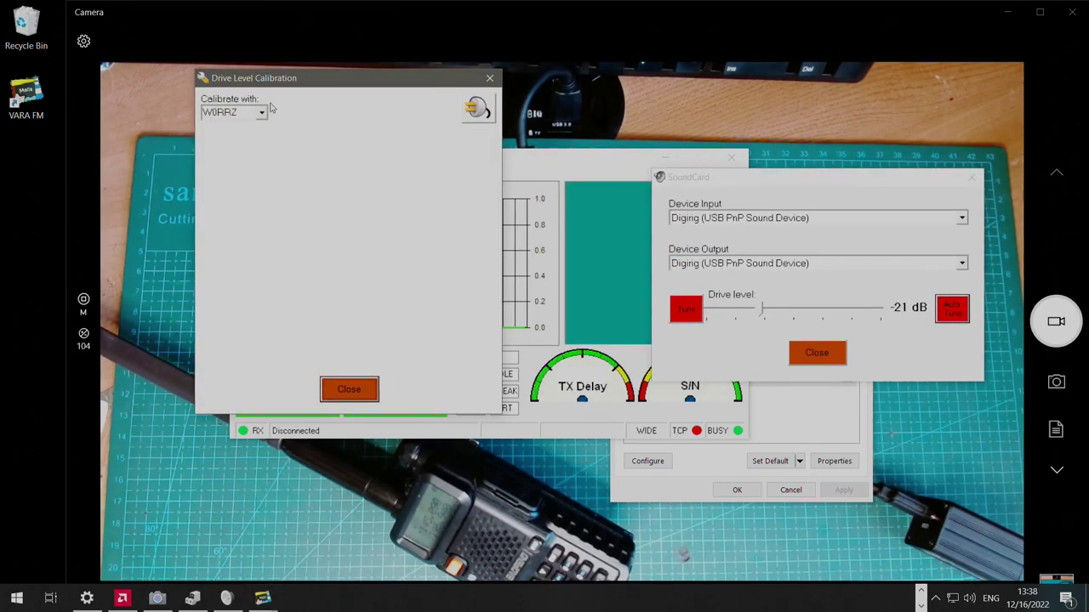
{"action": "left_click_drag", "start_coordinate": [270, 77], "coordinate": [587, 177]}
{"action": "left_click", "coordinate": [793, 210]}
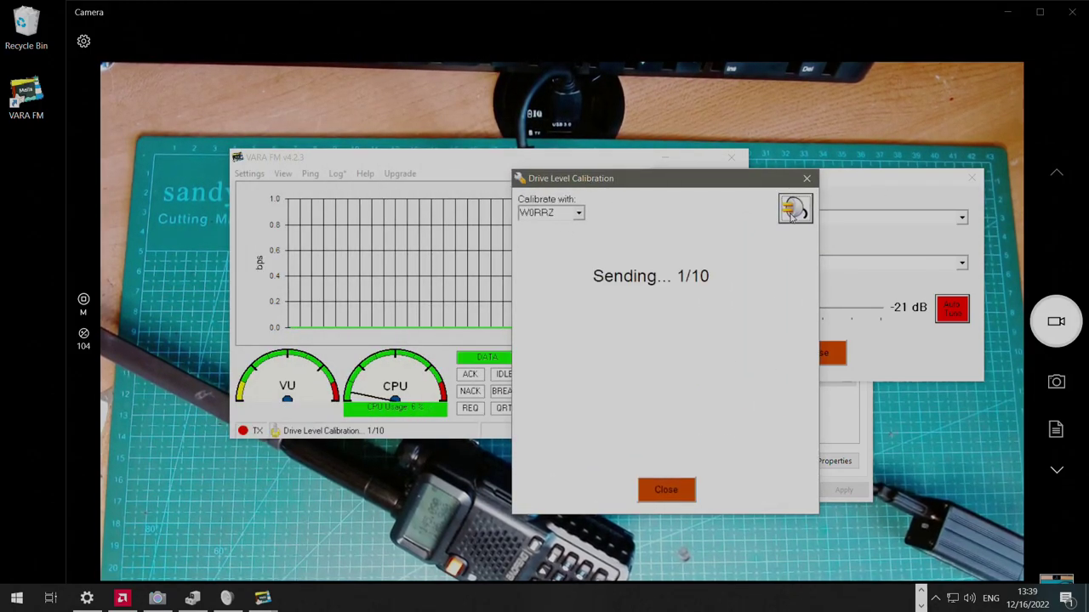